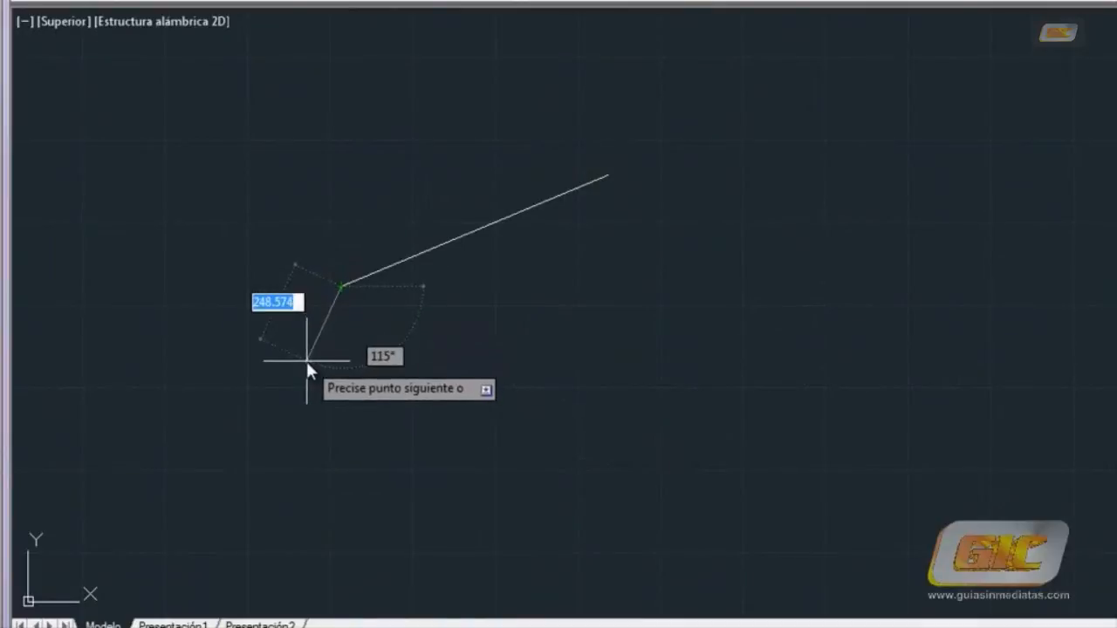
Step: Finish the line's second segment at about 249 units long, and add a three-point arc bulging down from its lower end
right_click(307, 362)
click(342, 373)
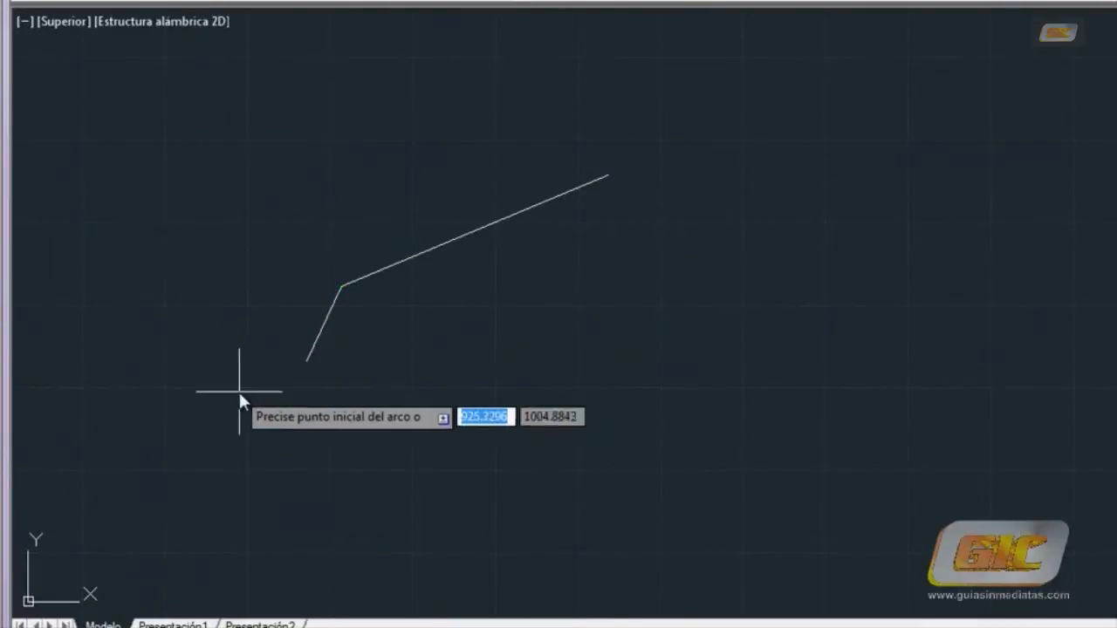
click(309, 363)
click(304, 452)
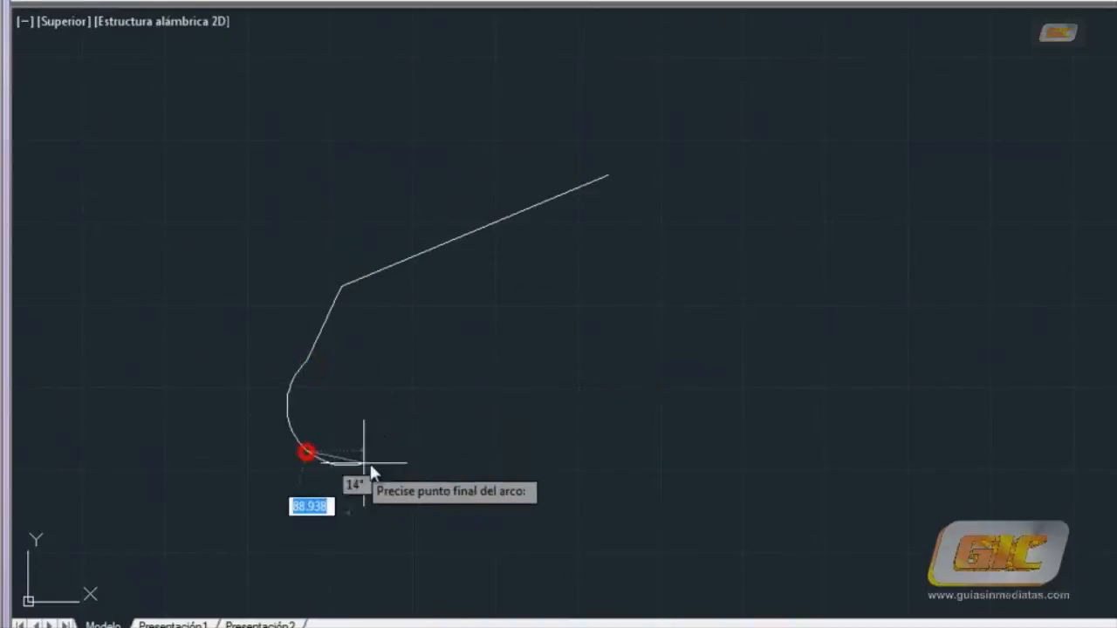
click(421, 459)
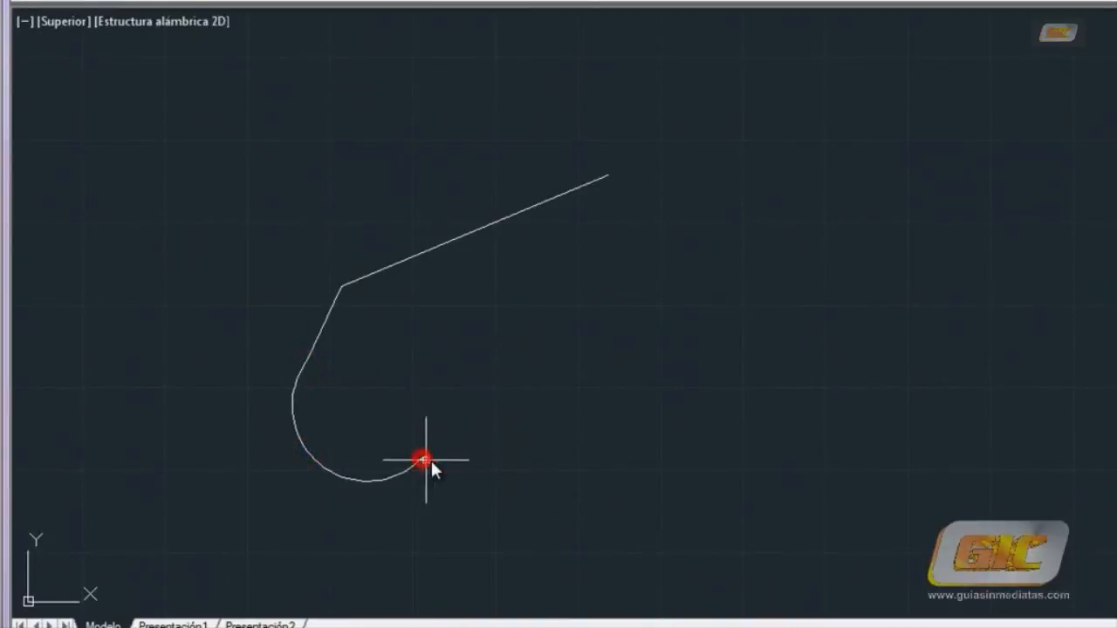
Step: Draw three connected line segments from the arc's free end: a short one down-right, a steep one up, and one up-right
click(71, 2)
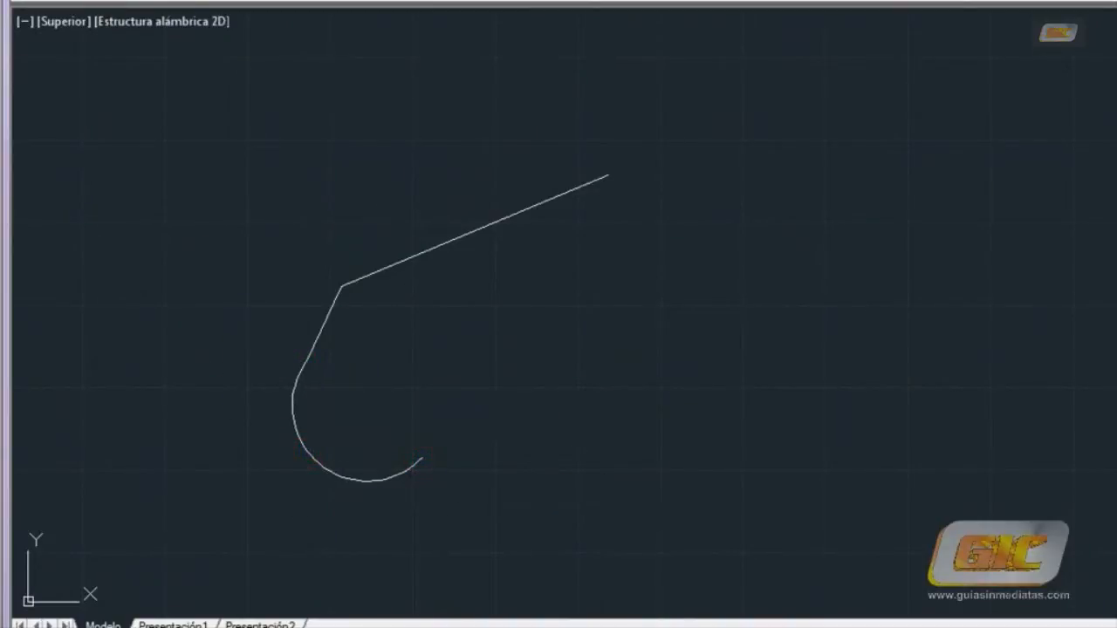
click(422, 456)
click(490, 496)
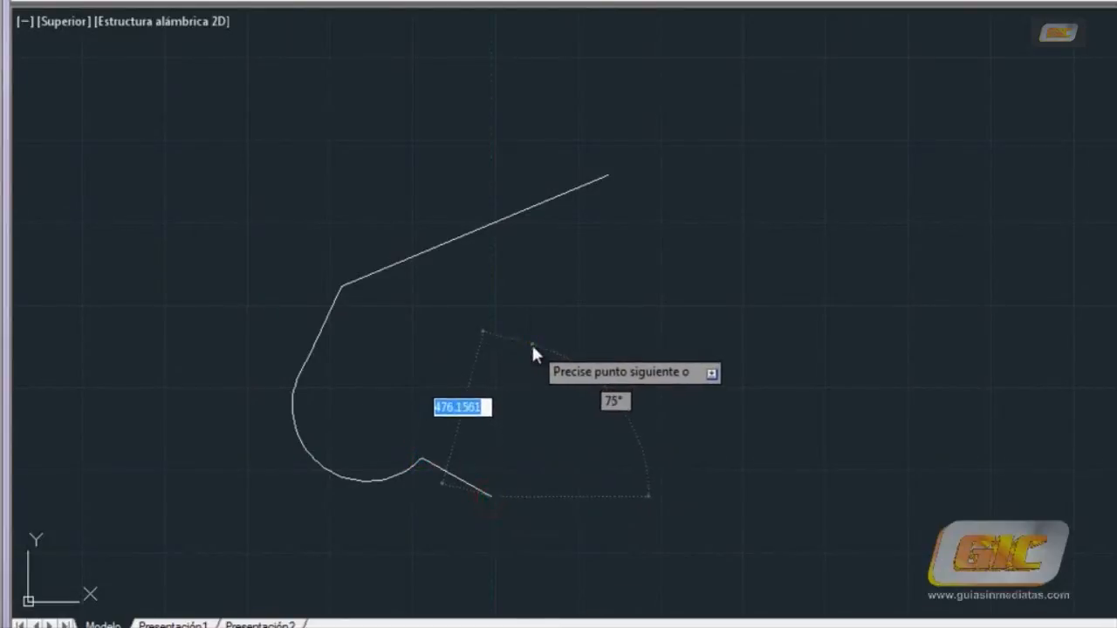
click(530, 344)
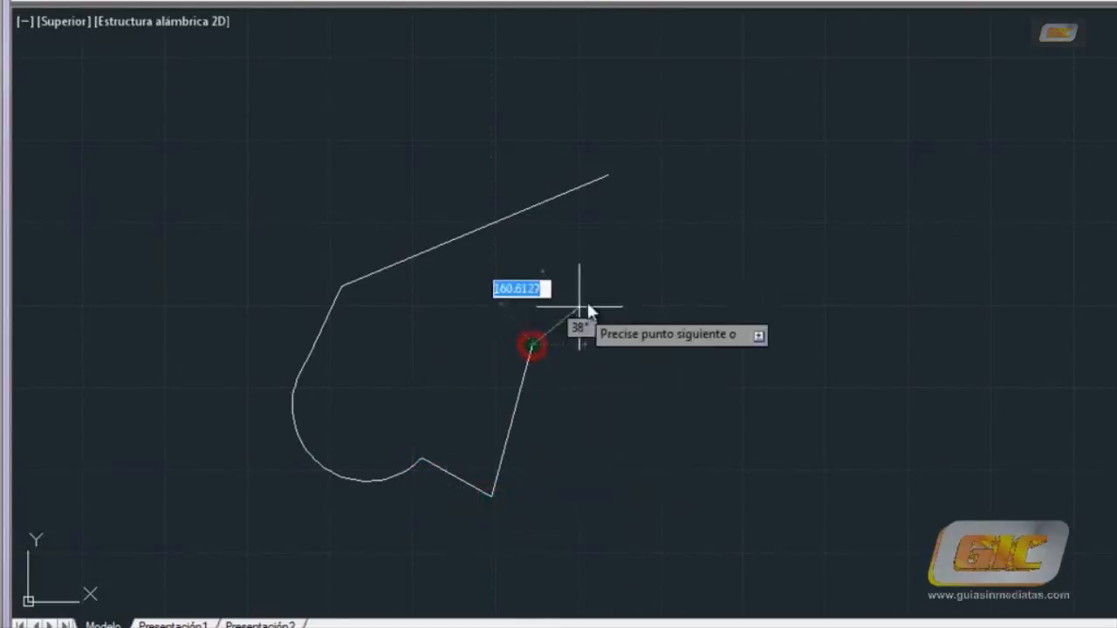
click(682, 234)
right_click(756, 229)
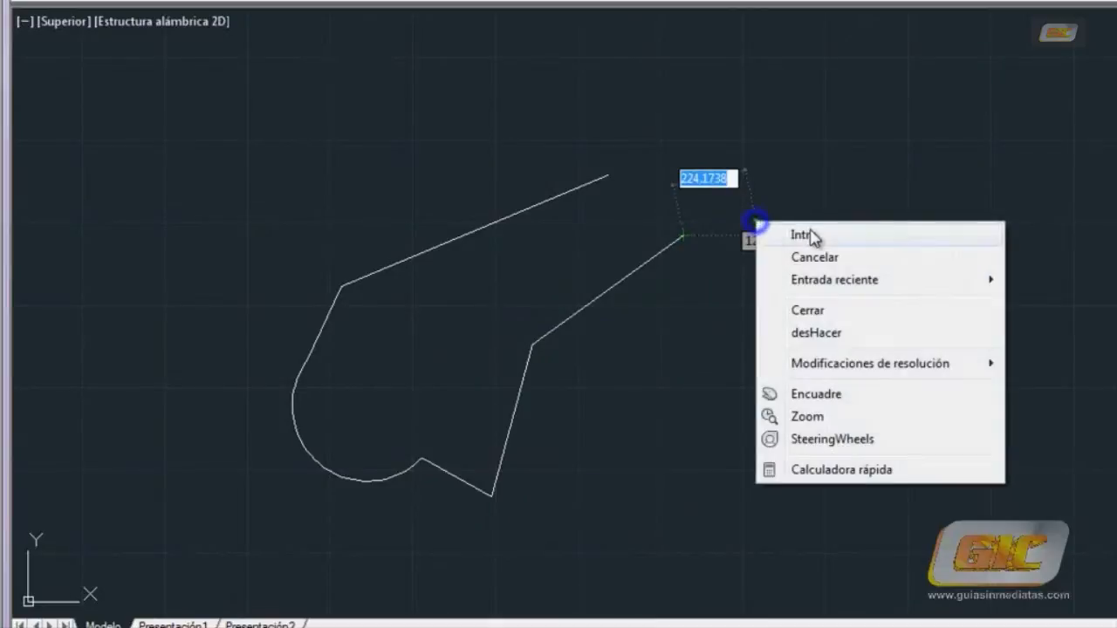
click(811, 230)
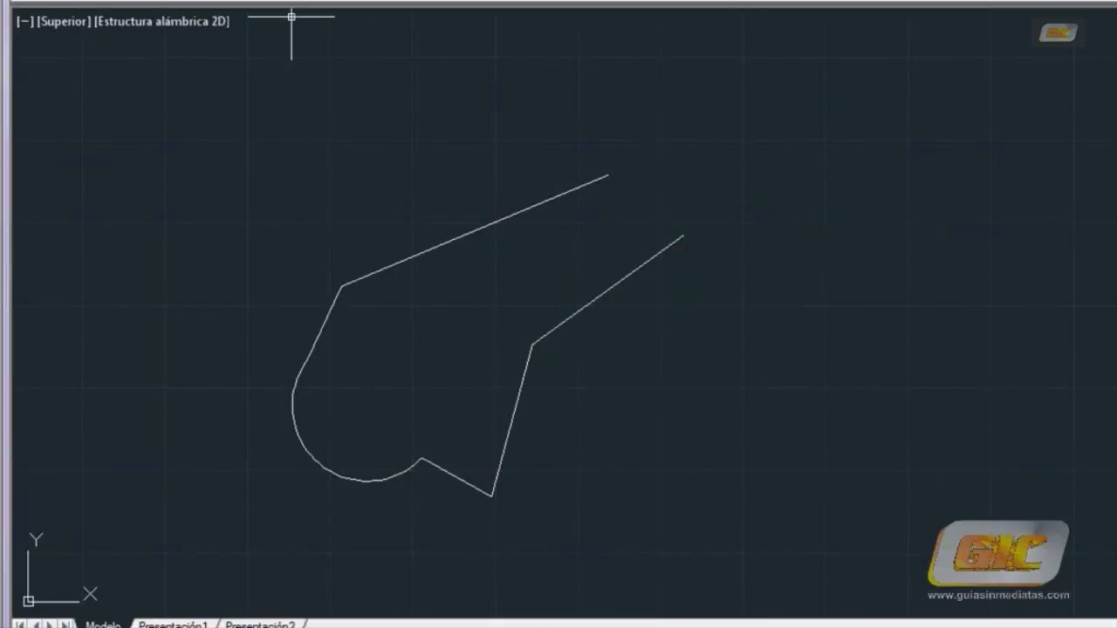
Step: Close the outline with a three-point arc joining the open ends of the two upper lines, bulging up and to the right
click(292, 5)
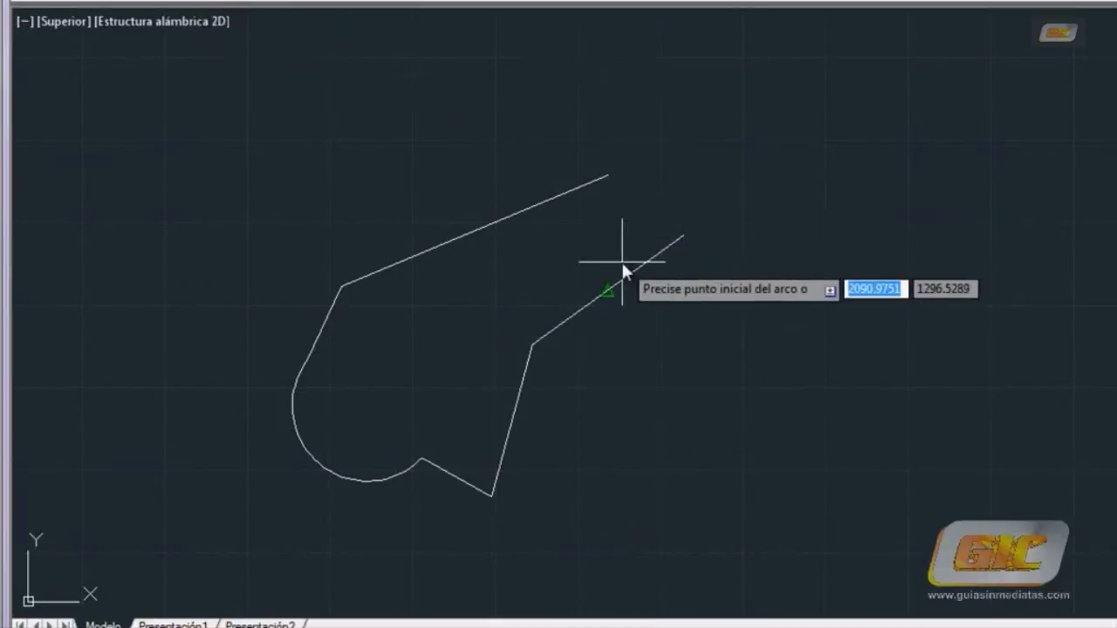
click(680, 235)
click(716, 157)
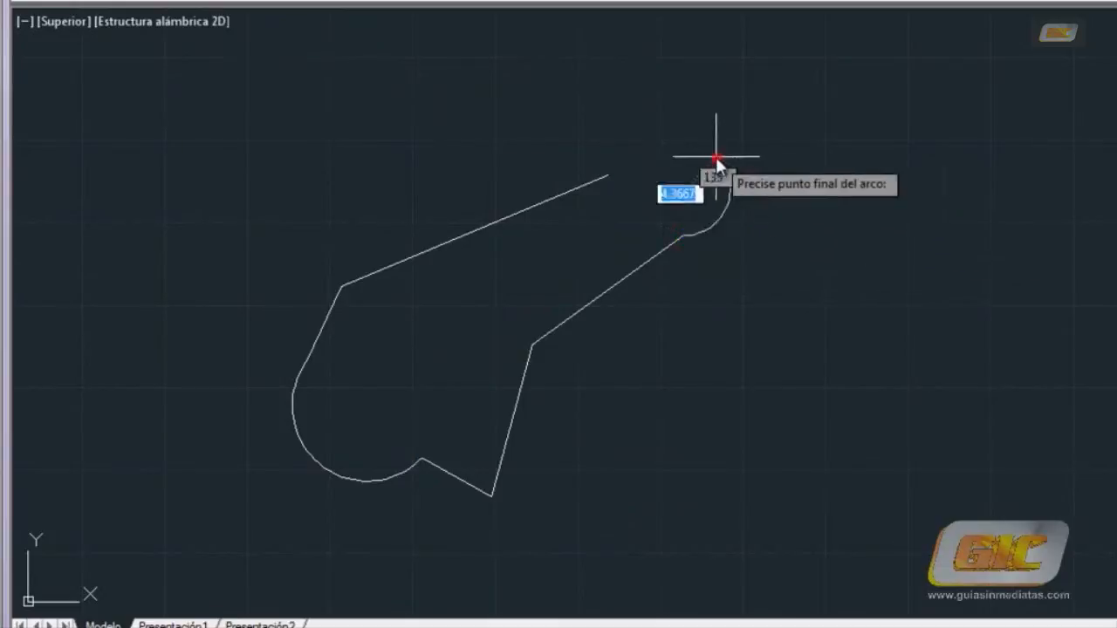
click(606, 173)
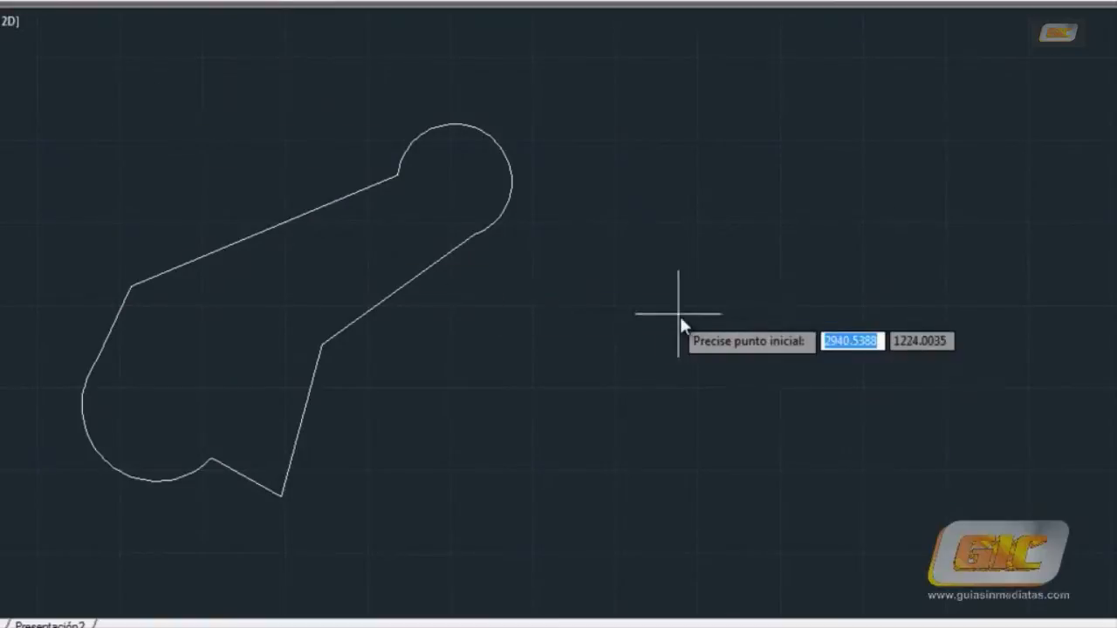
Step: Start a polyline beside the first outline with two straight segments running down-left, and continue it with an arc curving around the bottom
click(796, 273)
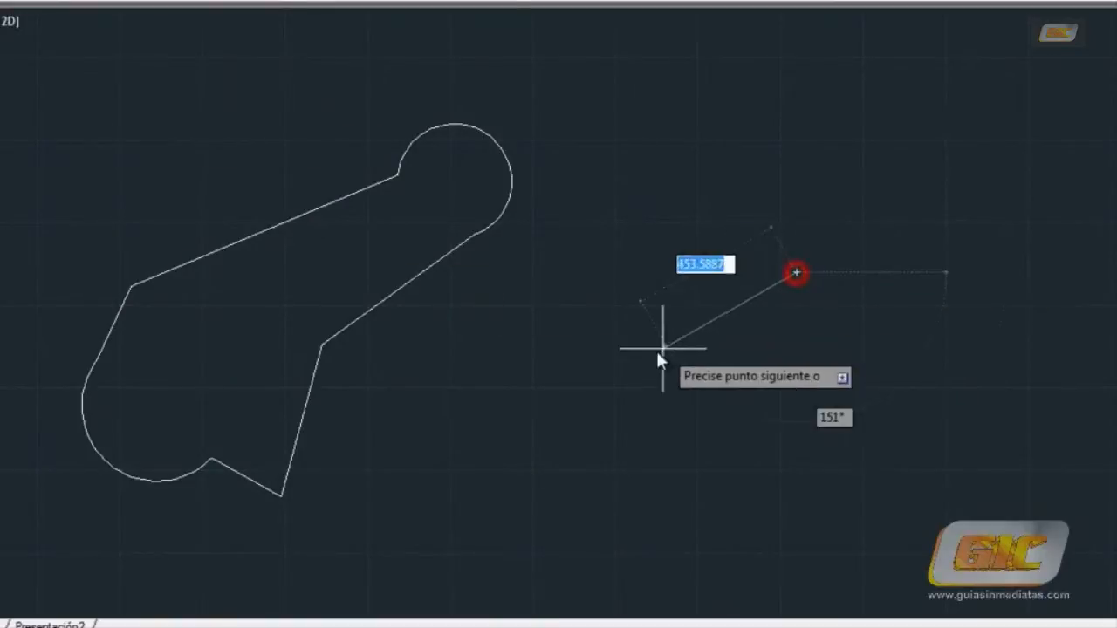
click(601, 386)
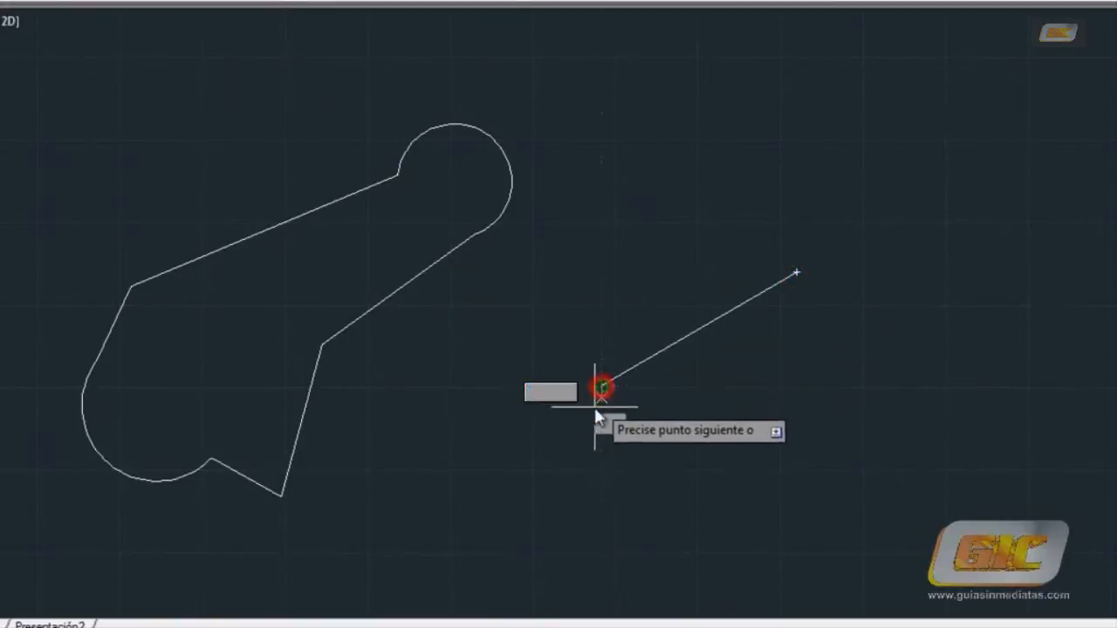
click(548, 478)
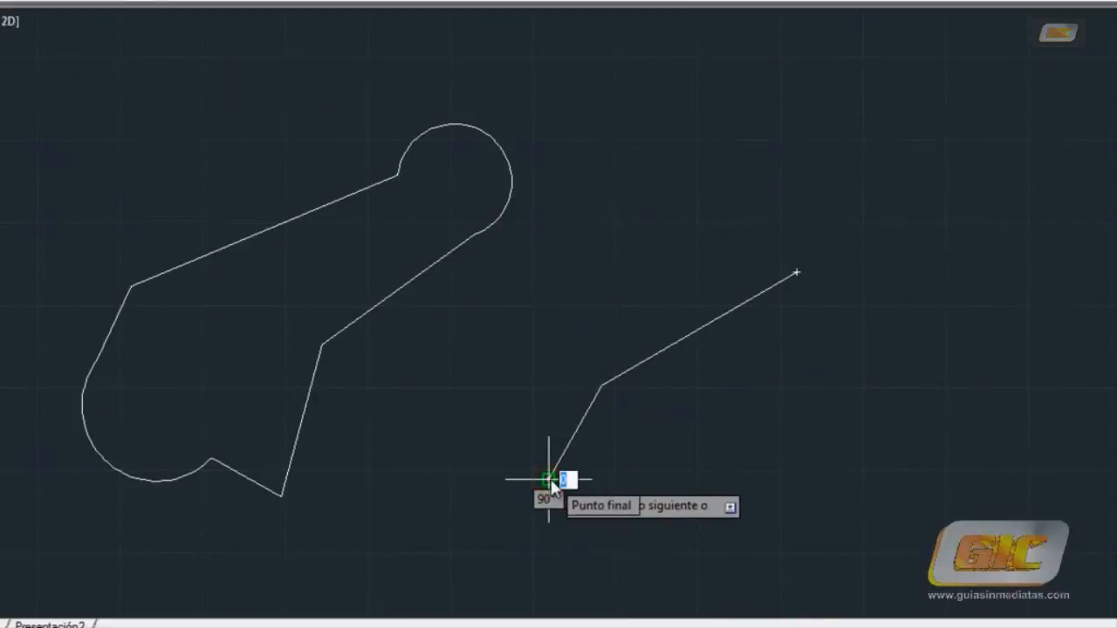
text(A)
key(Return)
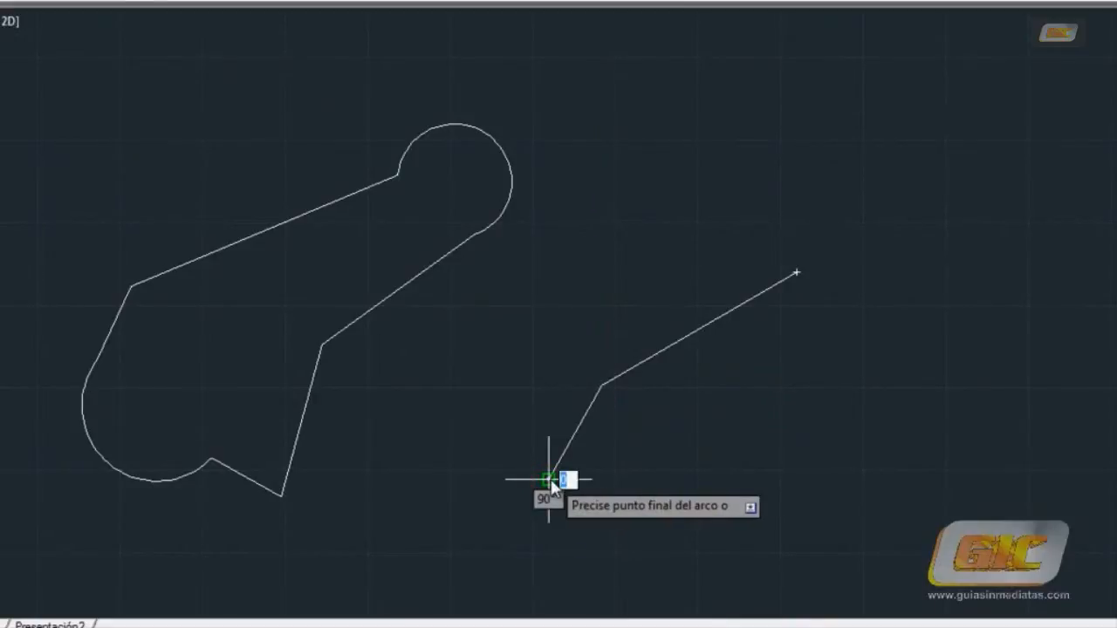
click(637, 530)
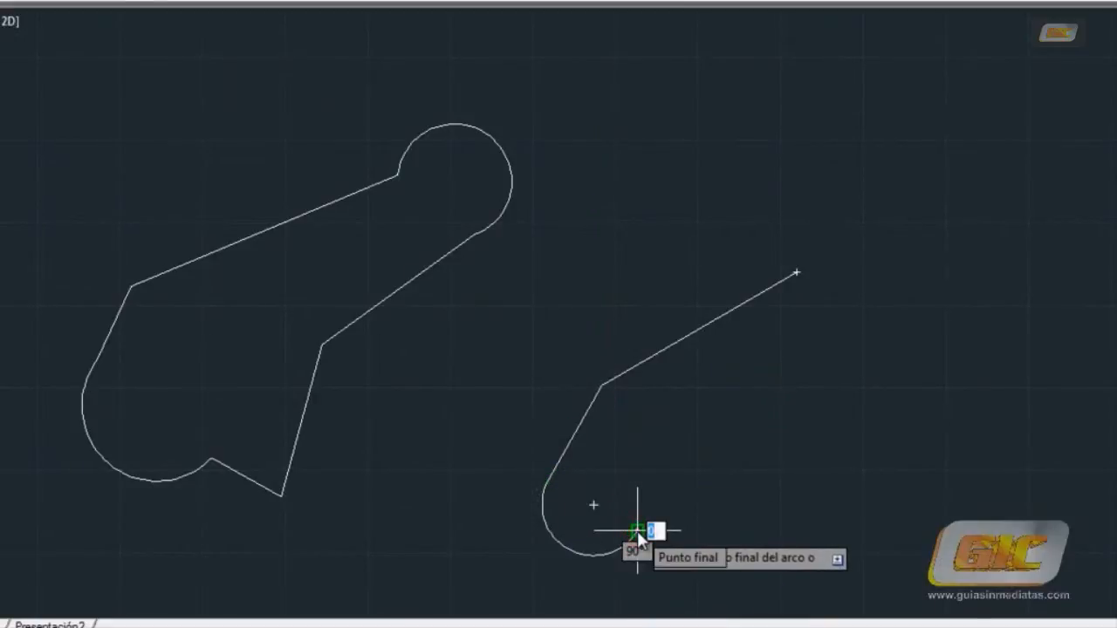
Step: Return the polyline to straight segments and add one about 408 units long down-right, one vertically up, and one up-right
text(L)
key(Return)
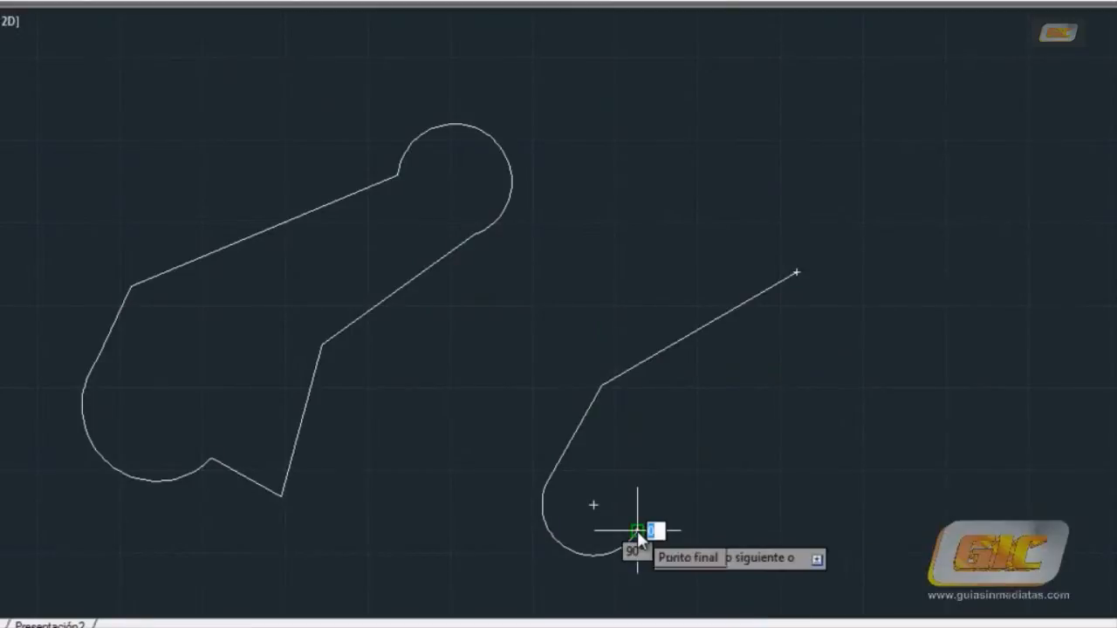
click(767, 561)
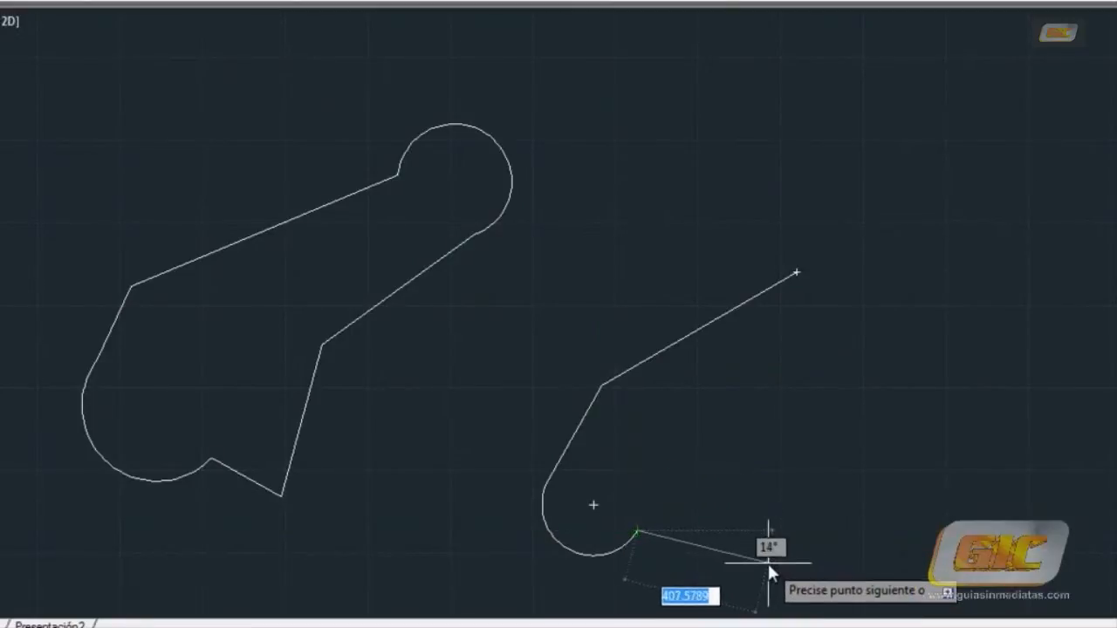
click(764, 440)
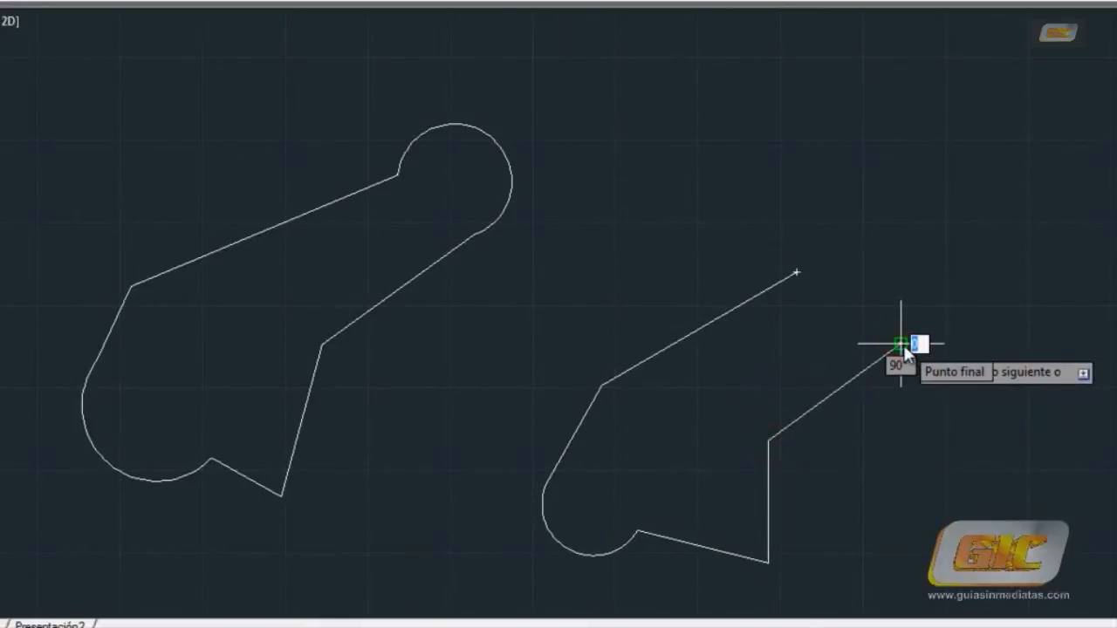
Step: Switch the polyline to arc mode, end the arc on the polyline's start point, and finish the command
text(A)
key(Return)
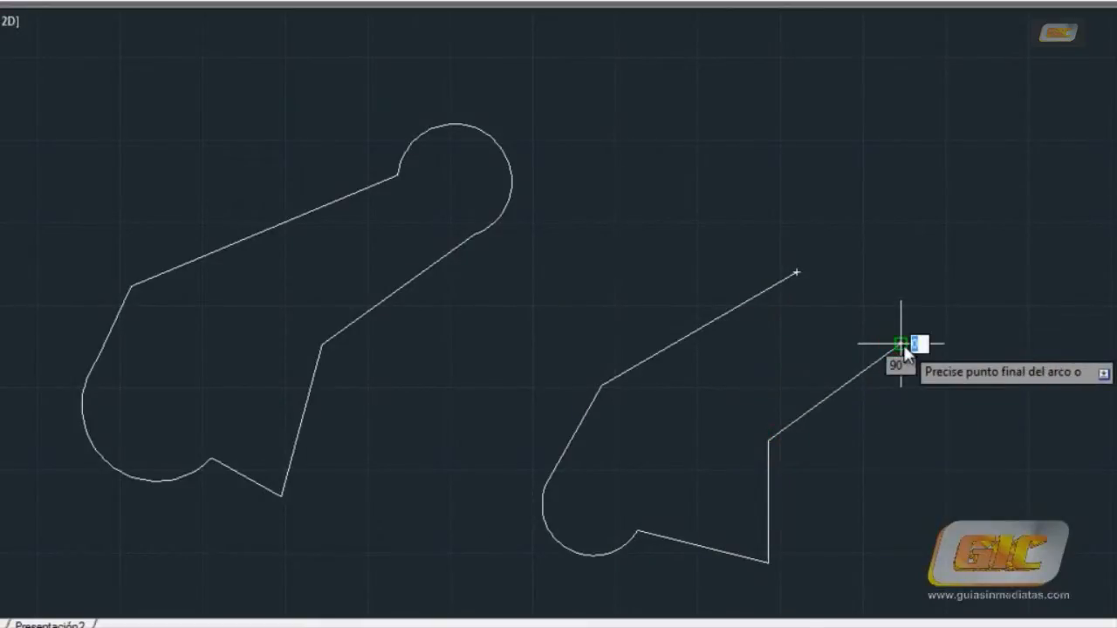
click(794, 270)
right_click(854, 297)
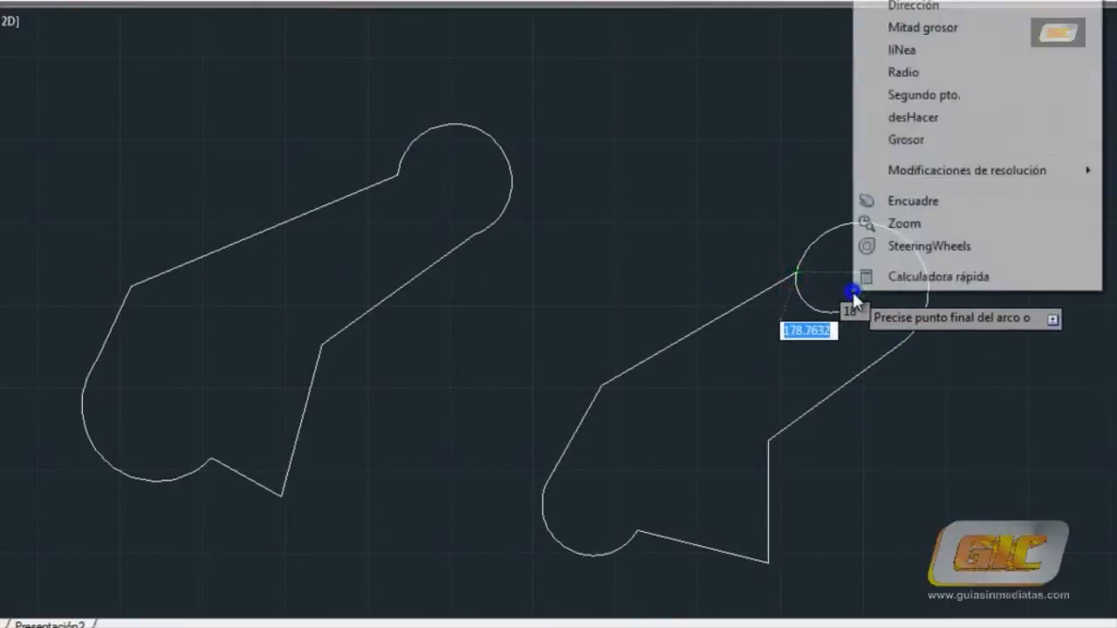
click(903, 0)
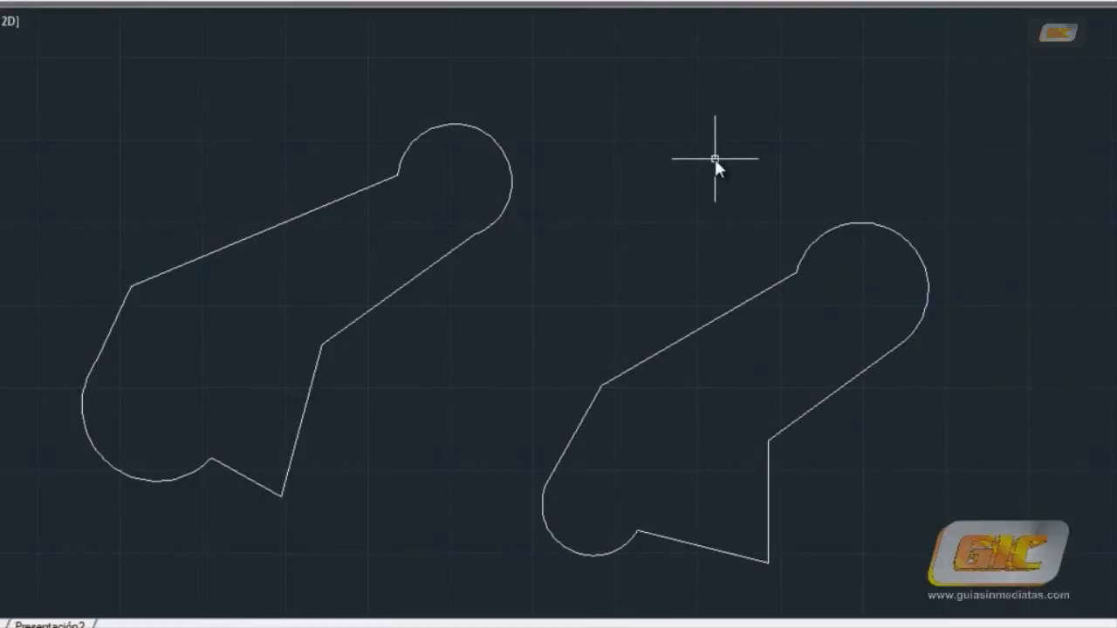
Step: Select part of the line-and-arc outline and part of the polyline with crossing selections to compare how they are grouped, and clear the selection
click(577, 281)
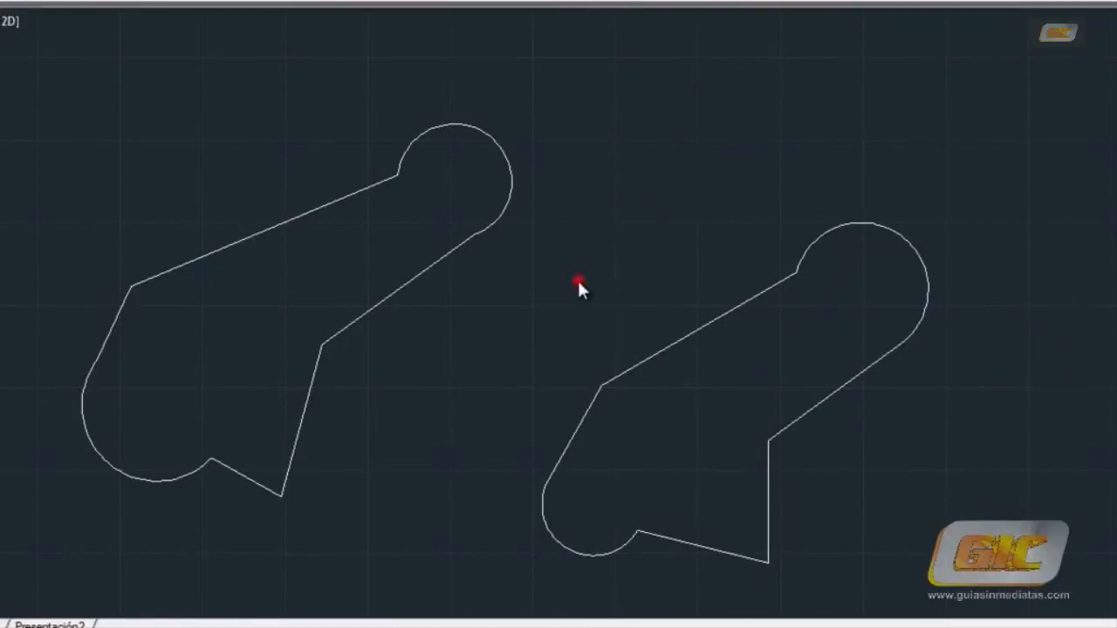
click(234, 173)
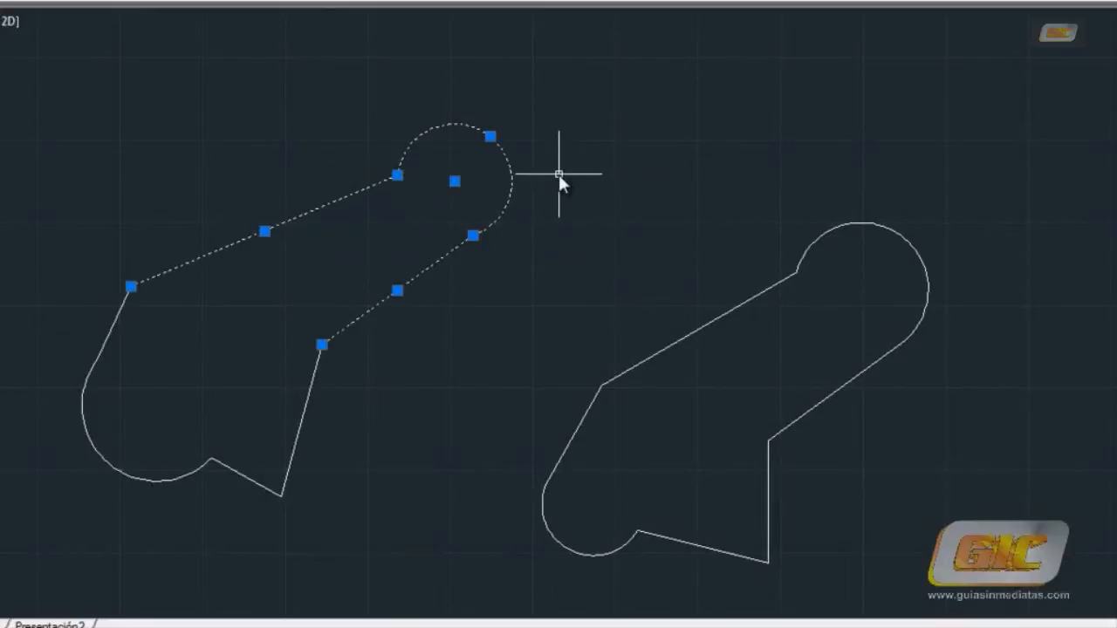
click(922, 417)
click(743, 358)
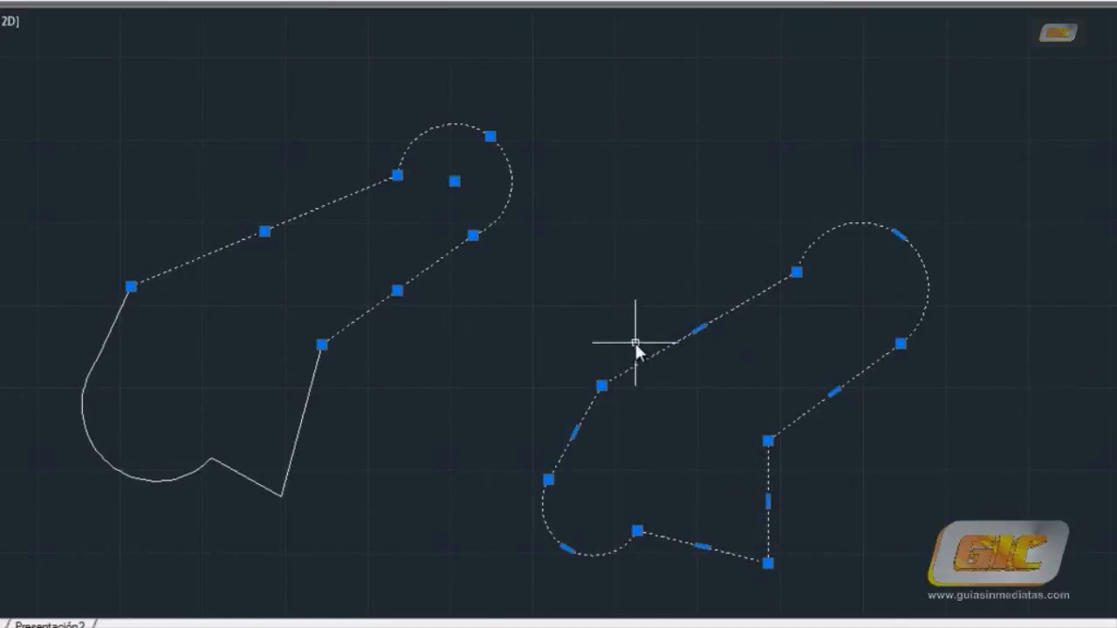
key(Escape)
Step: Stretch the upper end of the first outline's lower-right inclined line away from the arc, down and to the right
click(433, 262)
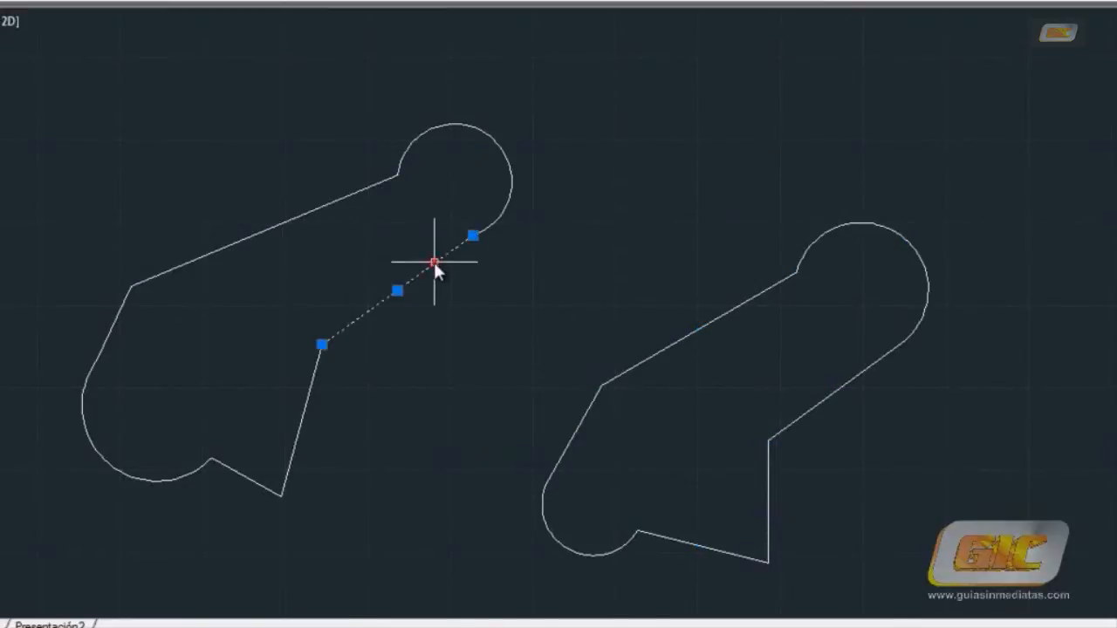
click(472, 236)
click(529, 310)
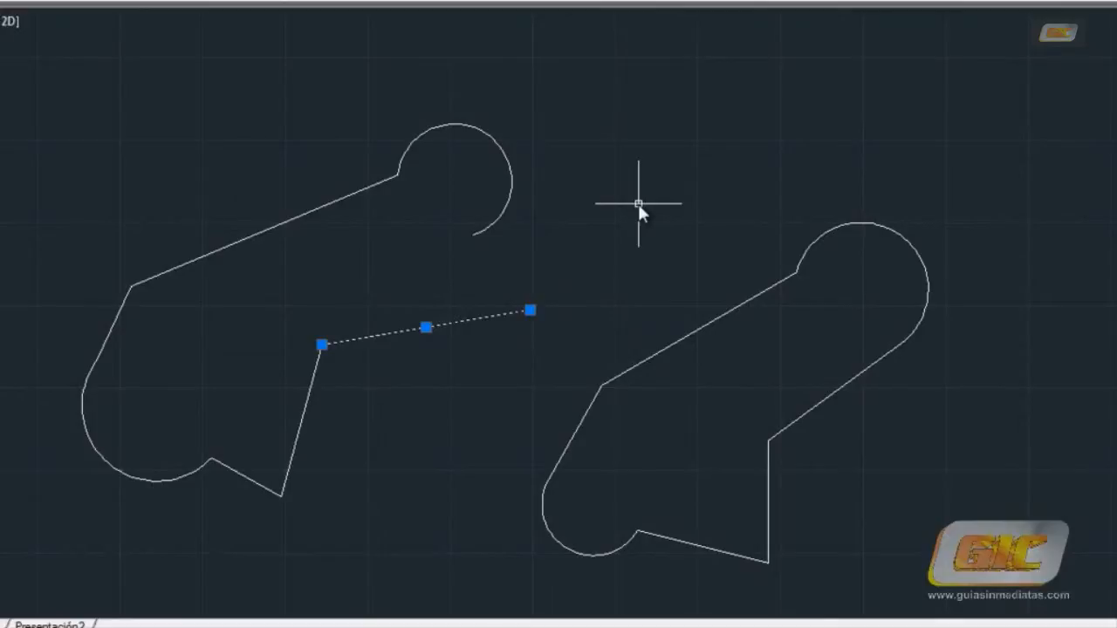
Step: Select the polyline and stretch the vertex where its large upper arc meets the inclined segment down and to the right
click(902, 404)
click(837, 377)
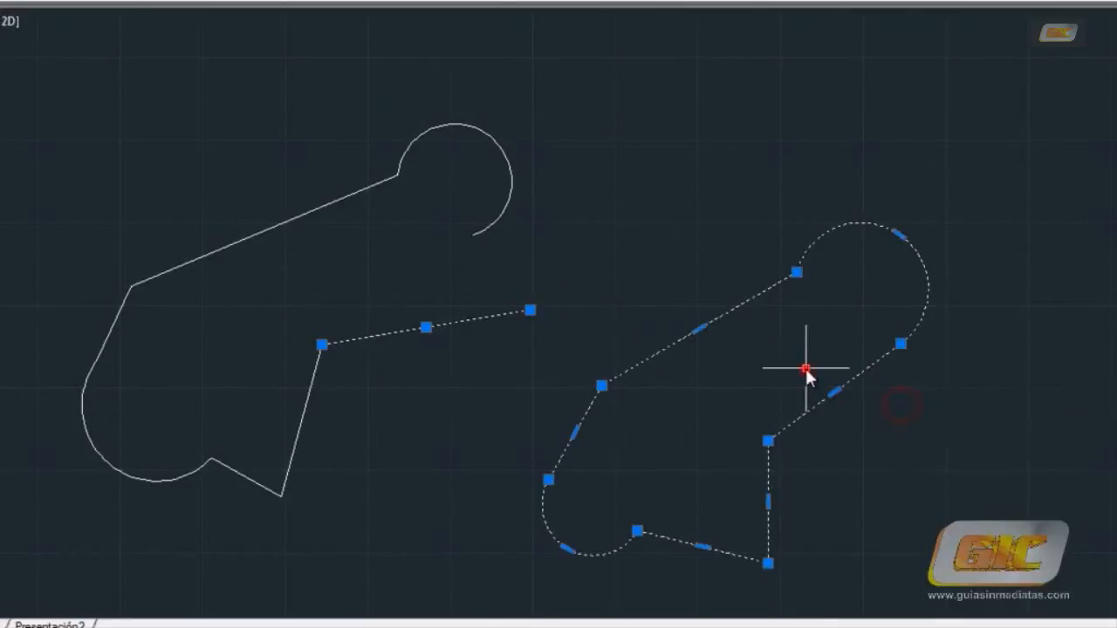
click(901, 343)
click(958, 457)
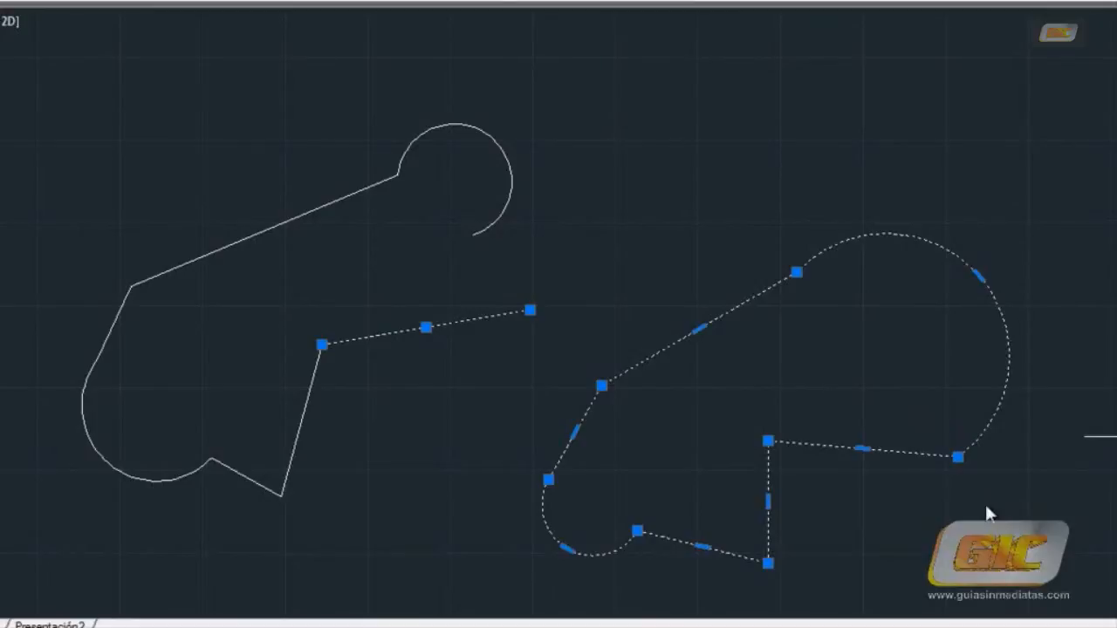
Step: Select both the line-and-arc outline and the polyline, and delete them from the drawing
click(1072, 524)
click(129, 203)
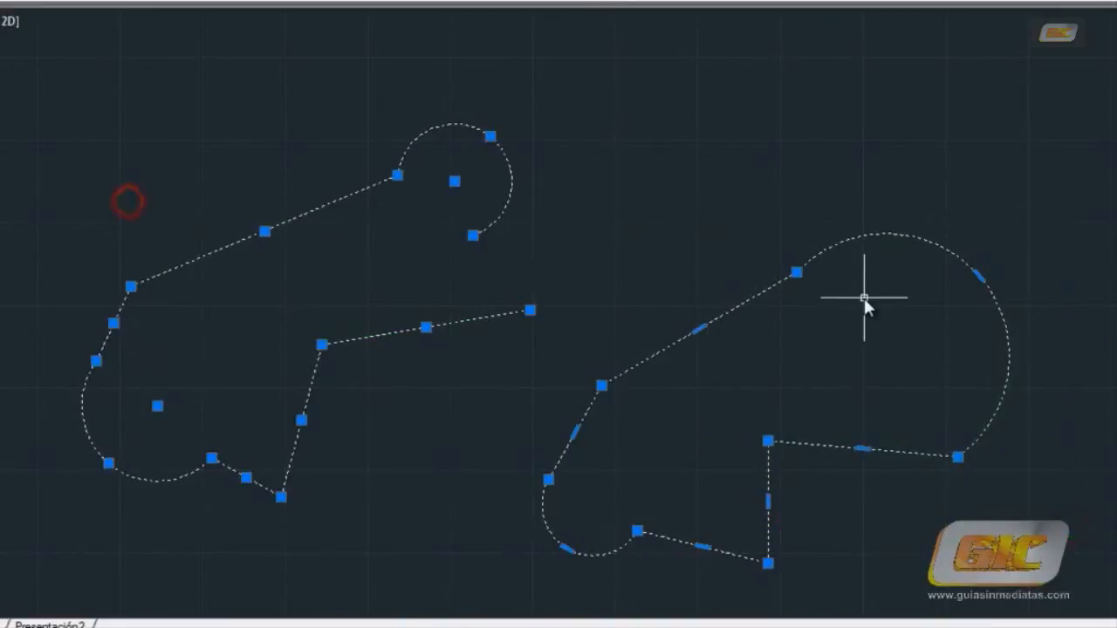
key(Delete)
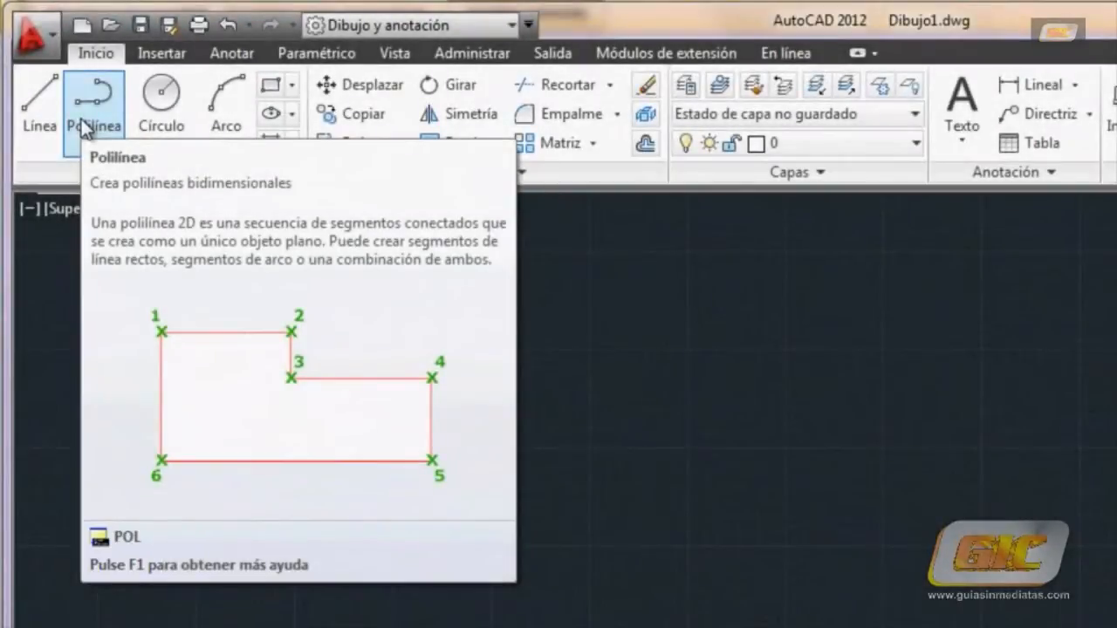
Step: Draw an irregular eight-sided polyline of straight segments and finish it with the Cerrar option
click(83, 115)
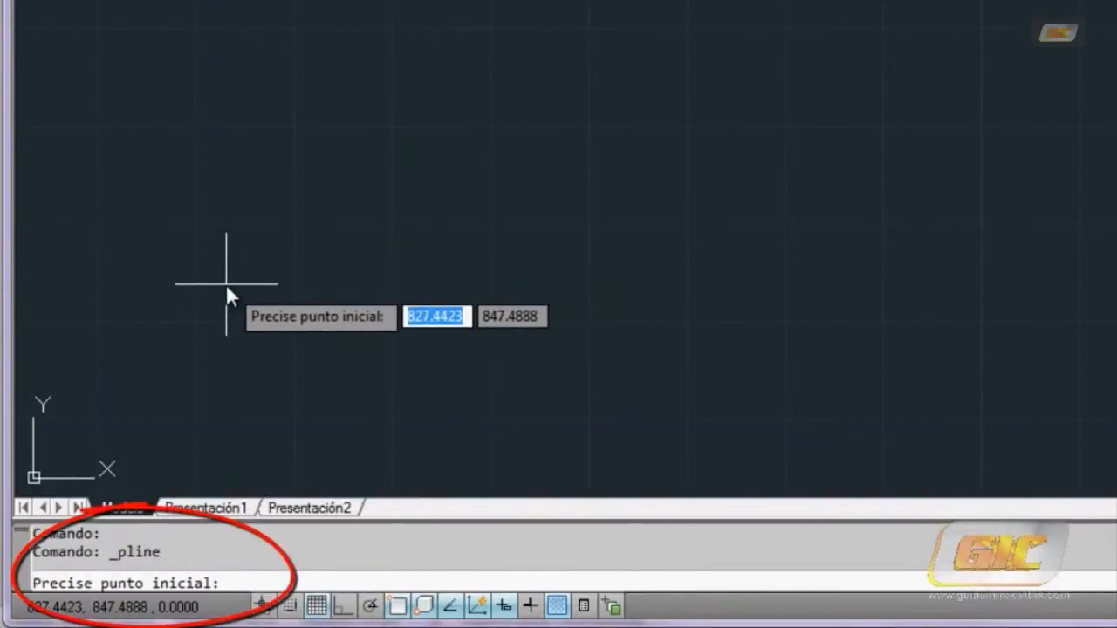
click(227, 357)
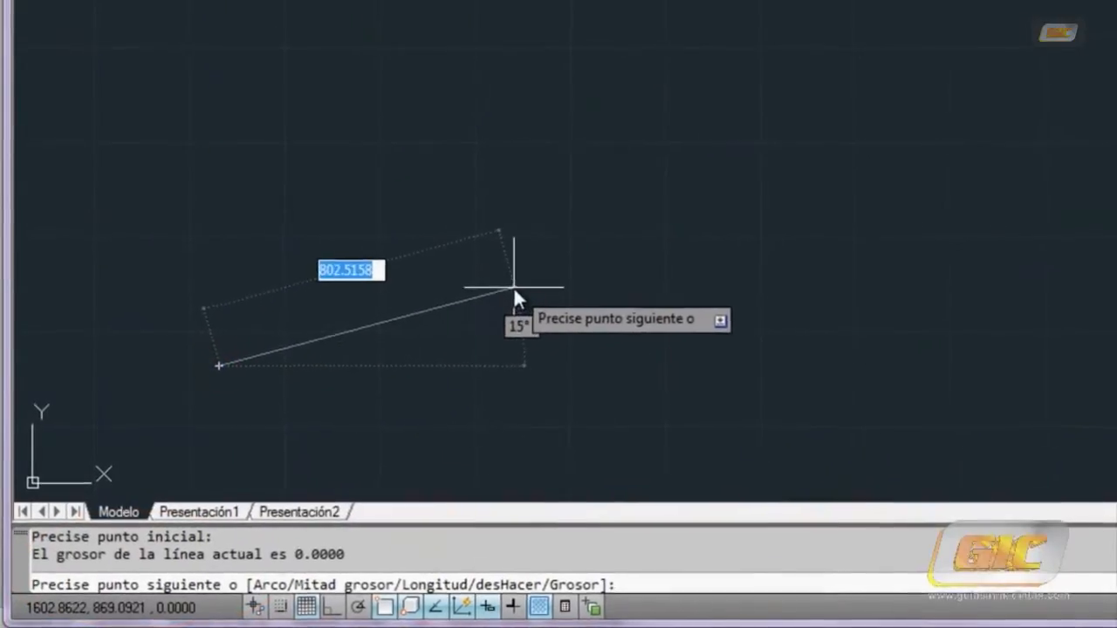
click(512, 287)
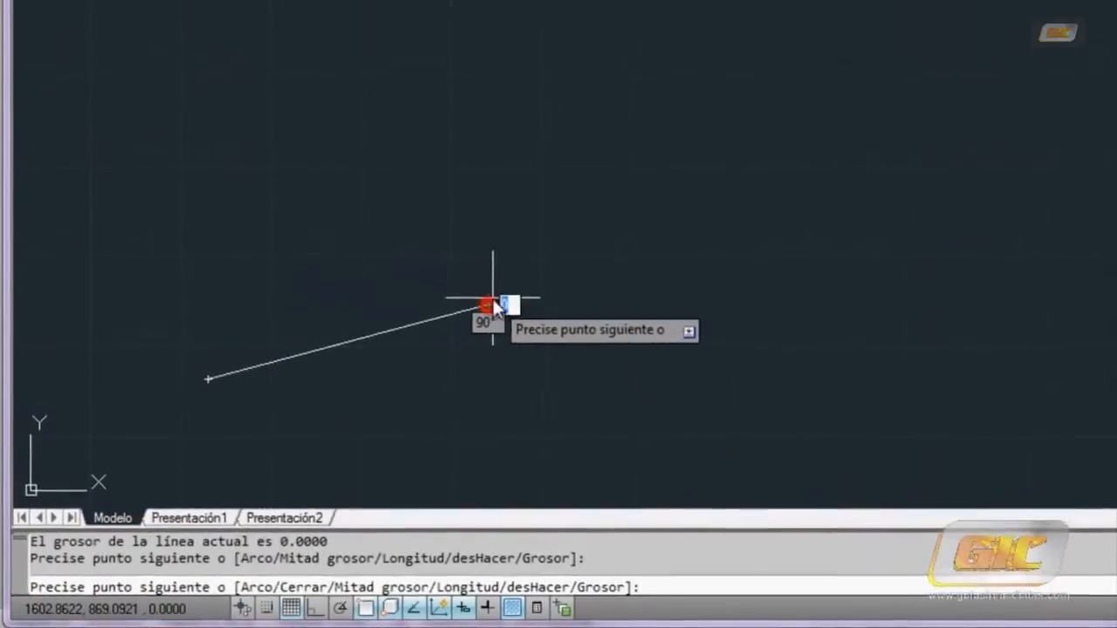
click(664, 186)
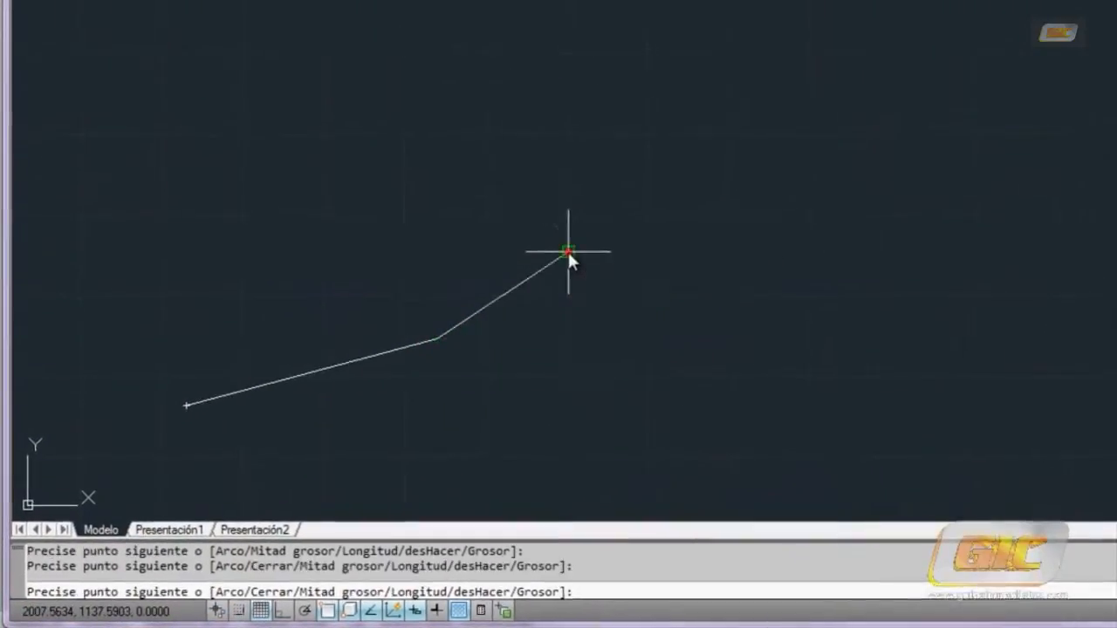
click(460, 143)
click(297, 143)
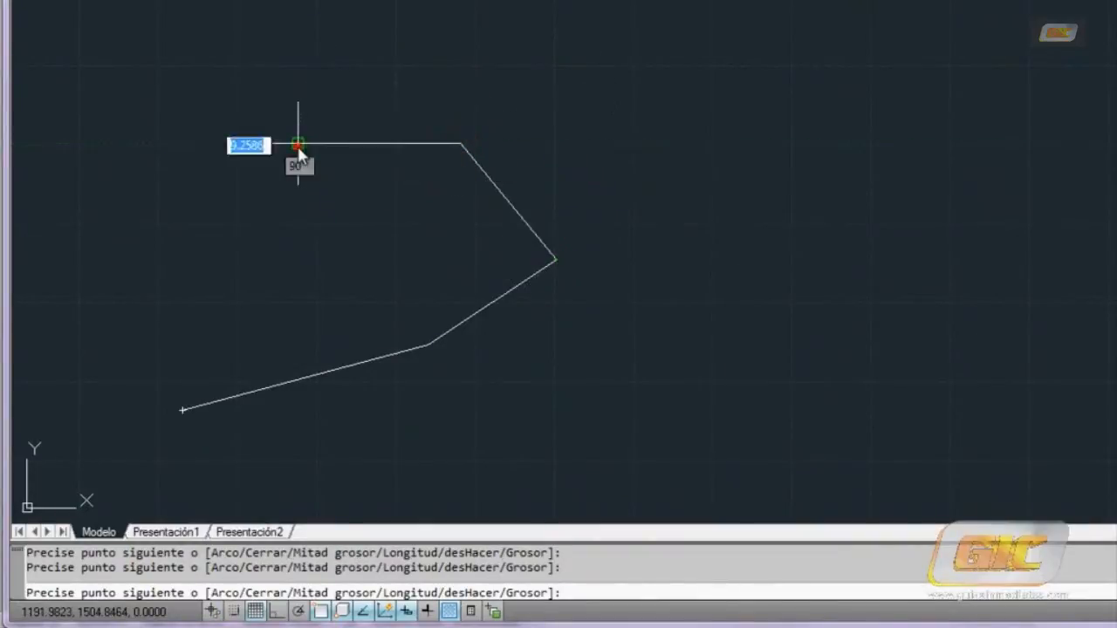
click(155, 235)
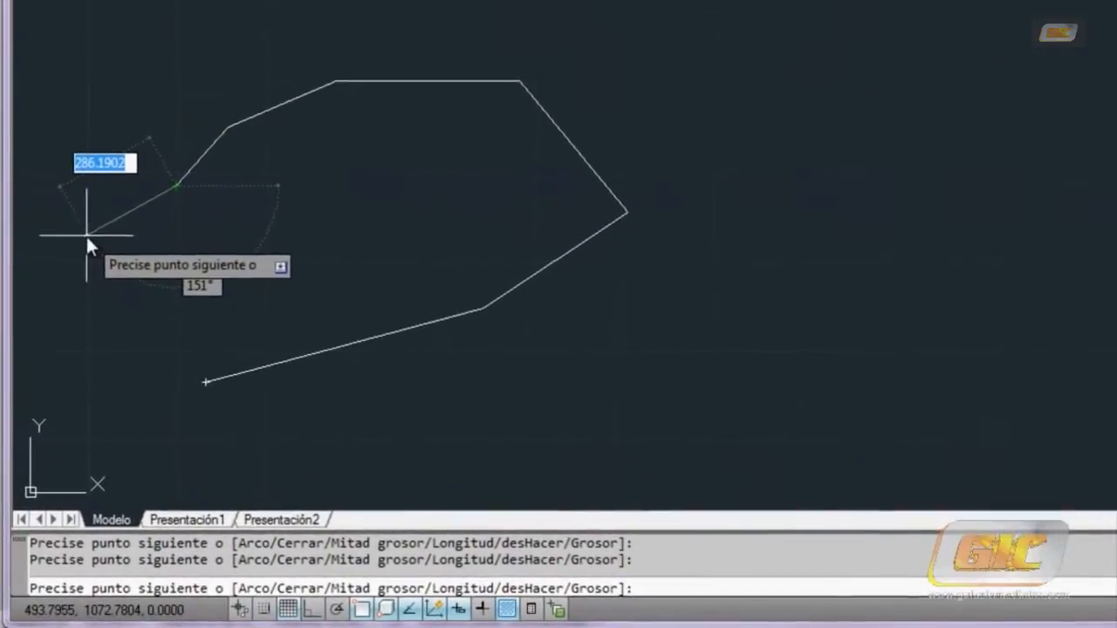
click(85, 234)
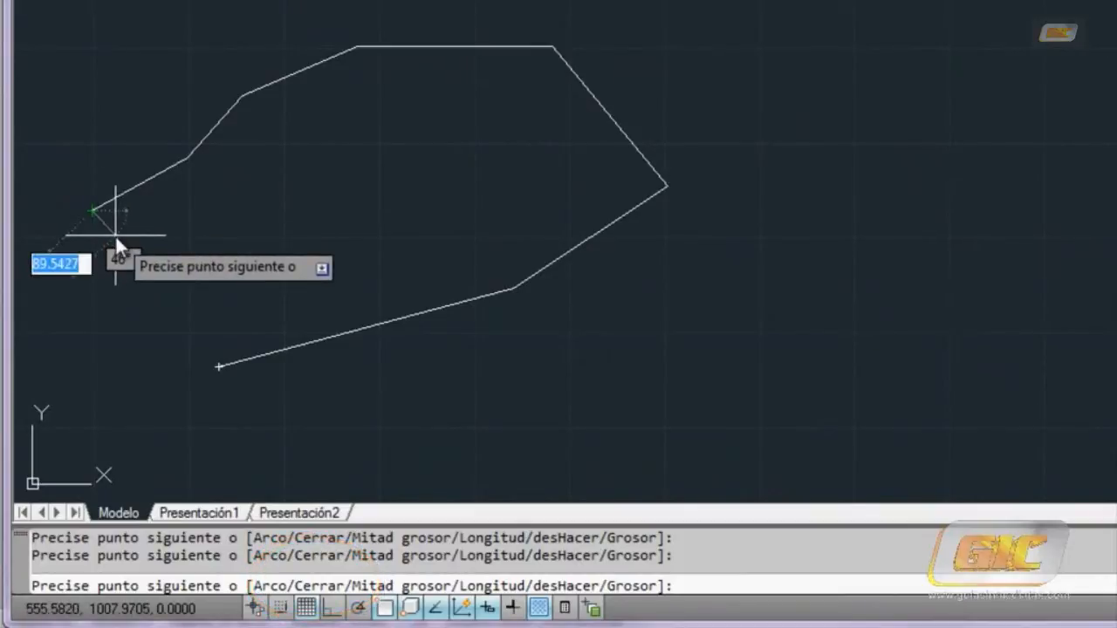
text(C)
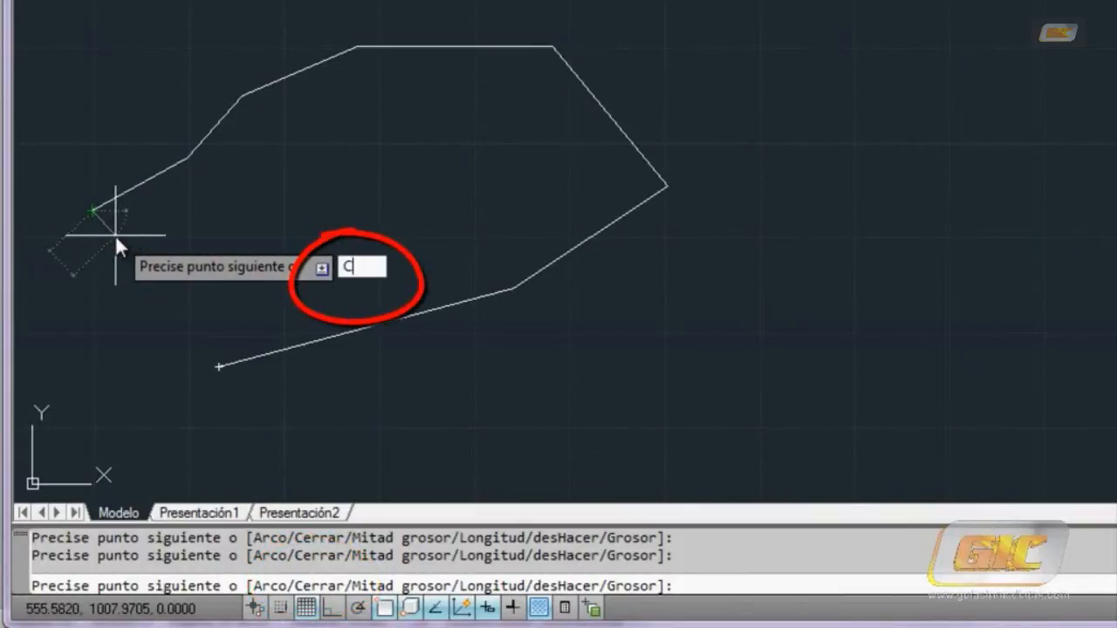
key(Return)
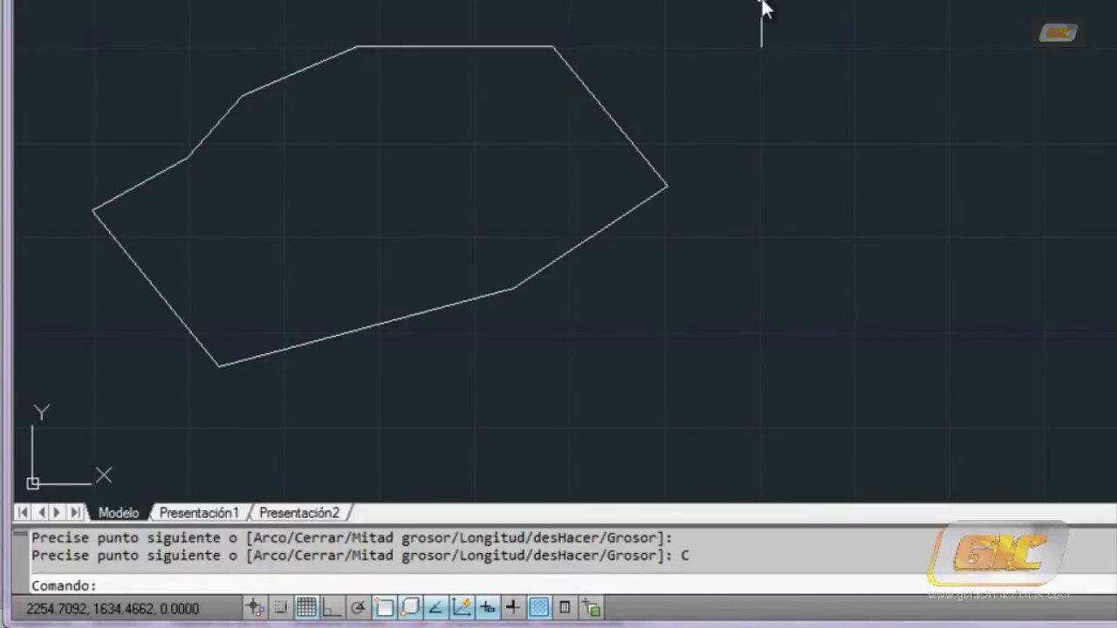
Step: Select the closed polyline with a crossing selection and delete it
click(725, 274)
click(551, 167)
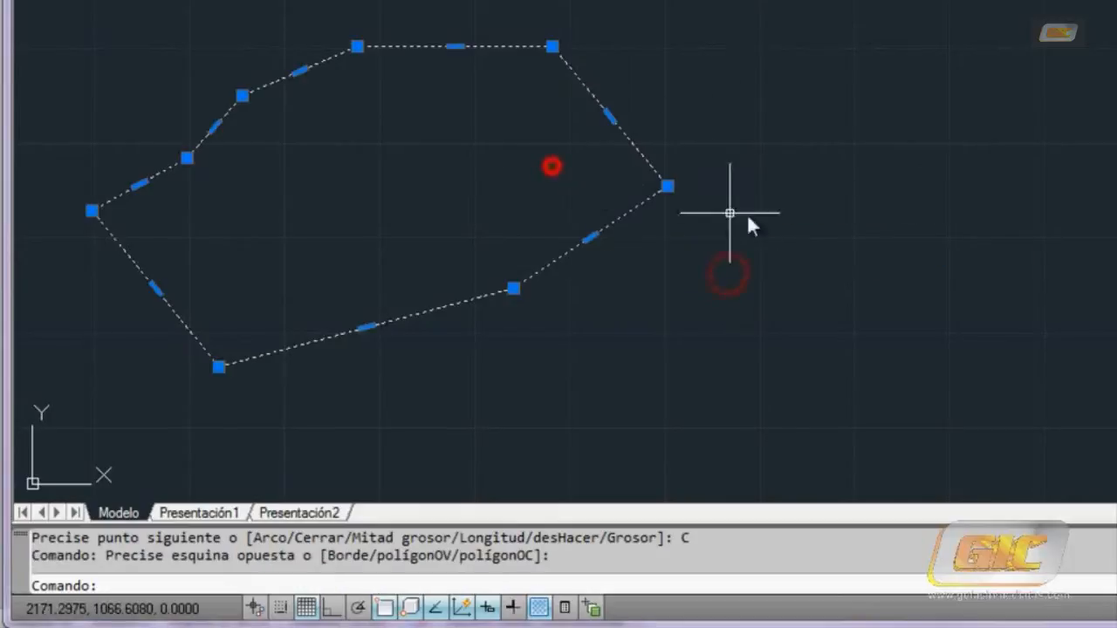
key(Delete)
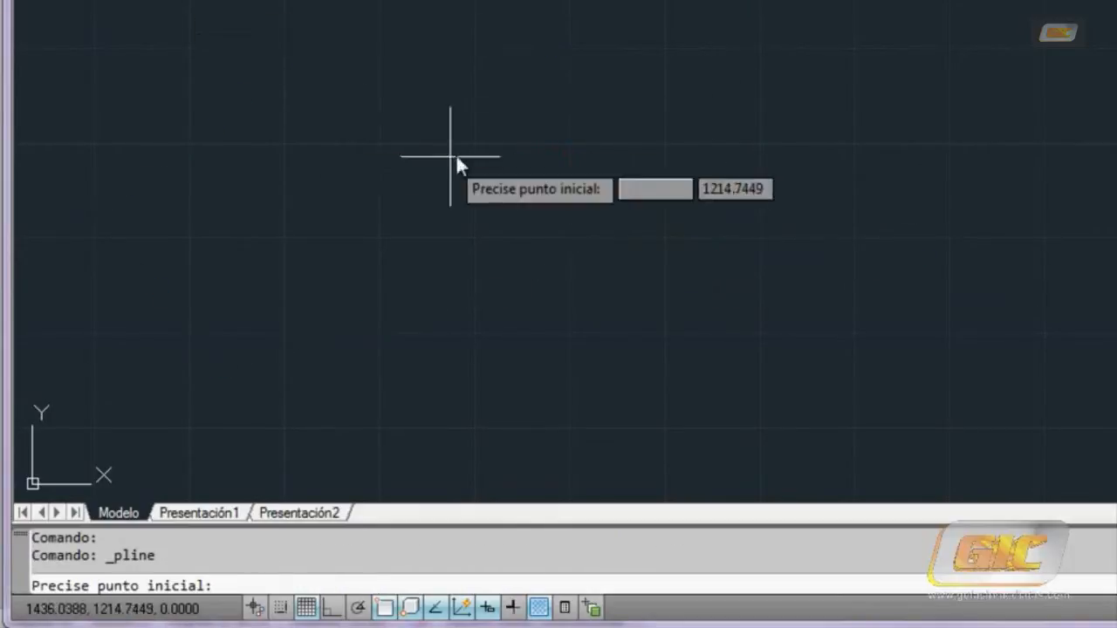
Step: Start a polyline with a straight segment sloping down to the left, and continue it with a tangent arc curving down and to the right
click(535, 73)
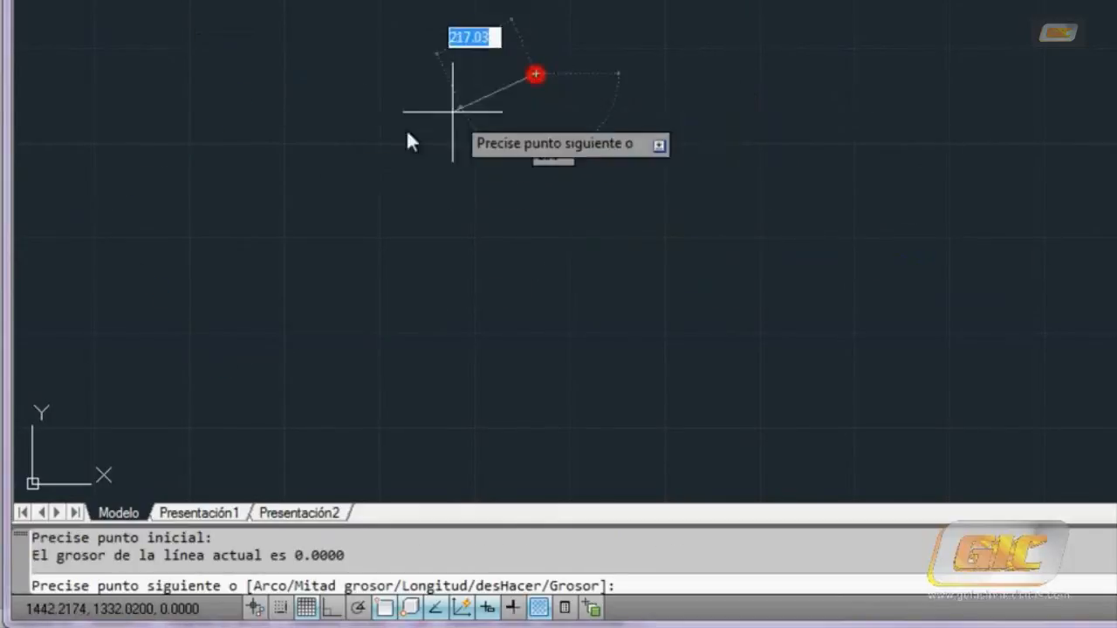
click(278, 161)
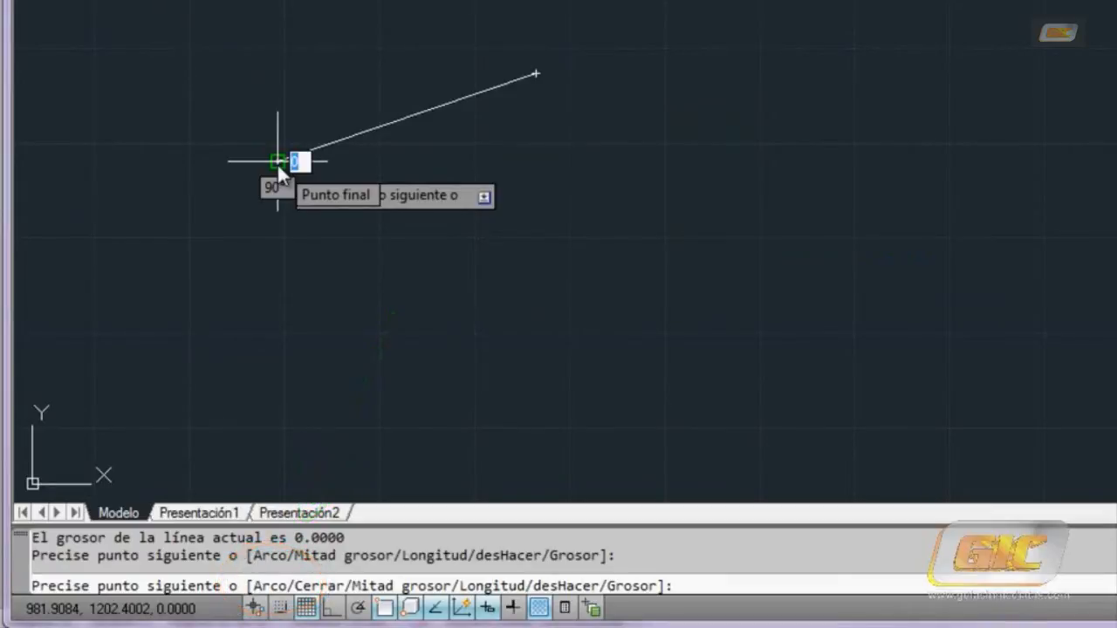
text(A)
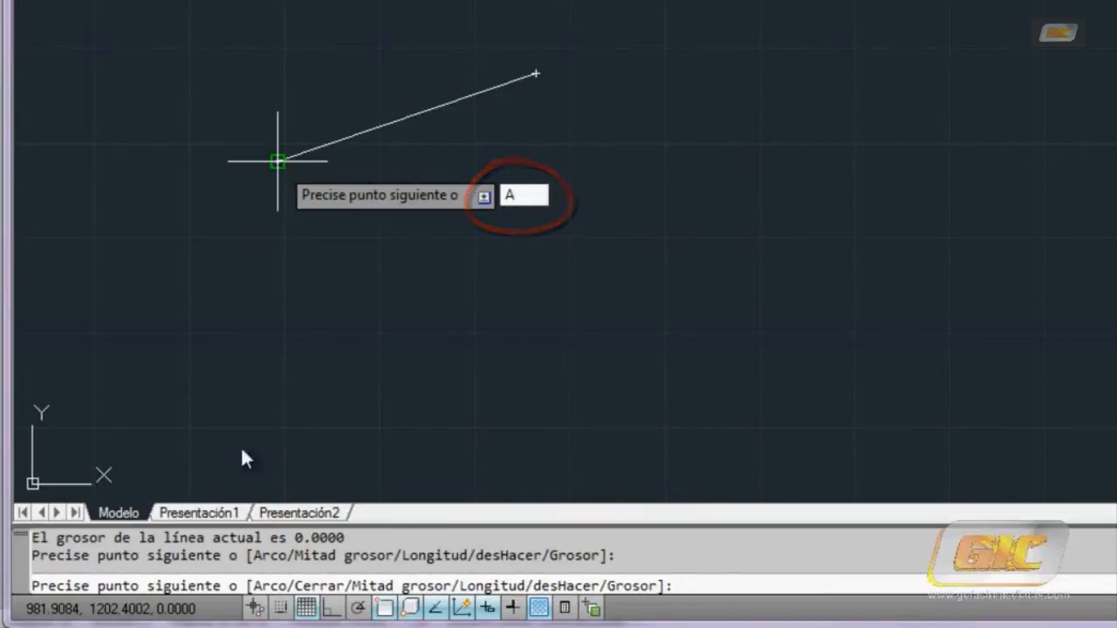
key(Return)
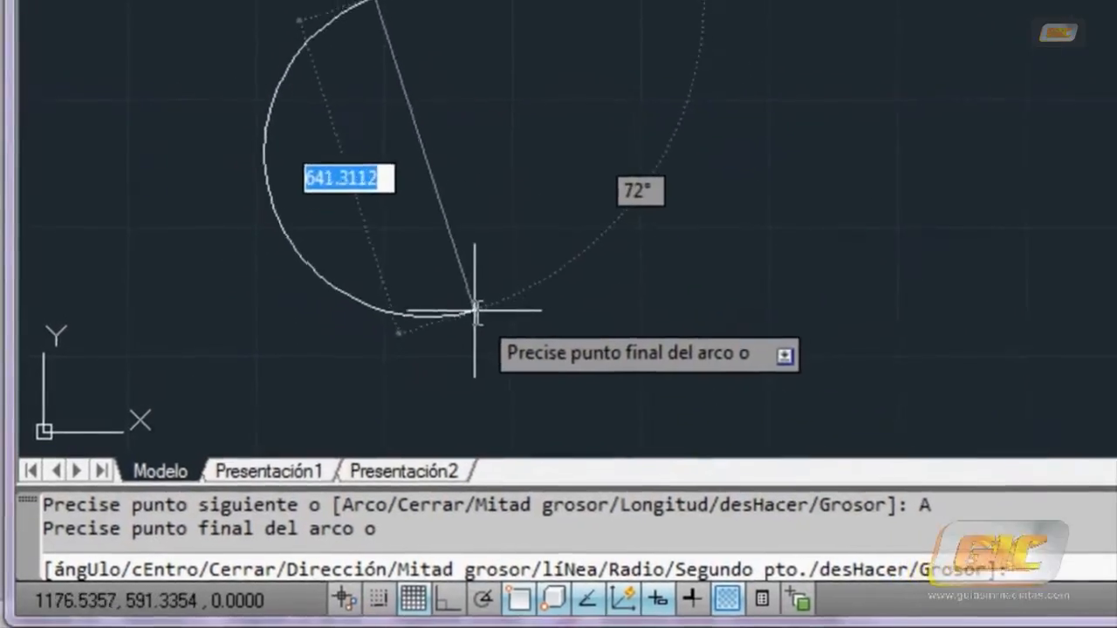
click(490, 314)
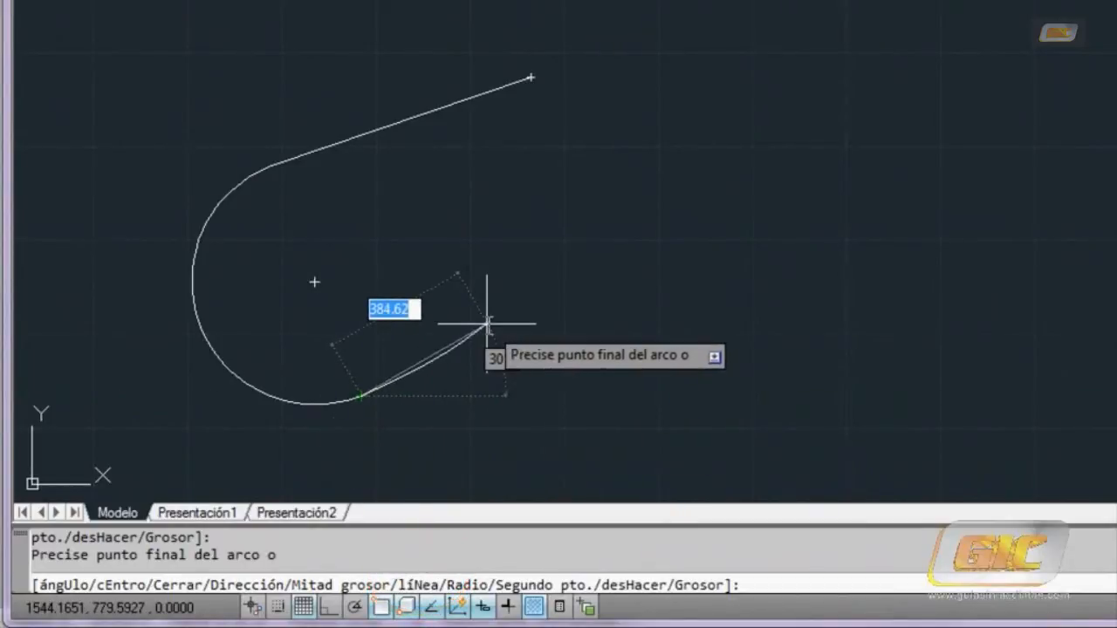
Step: Switch the polyline to the líNea option and add a long, slightly rising straight segment to the right from the arc's end
text(N)
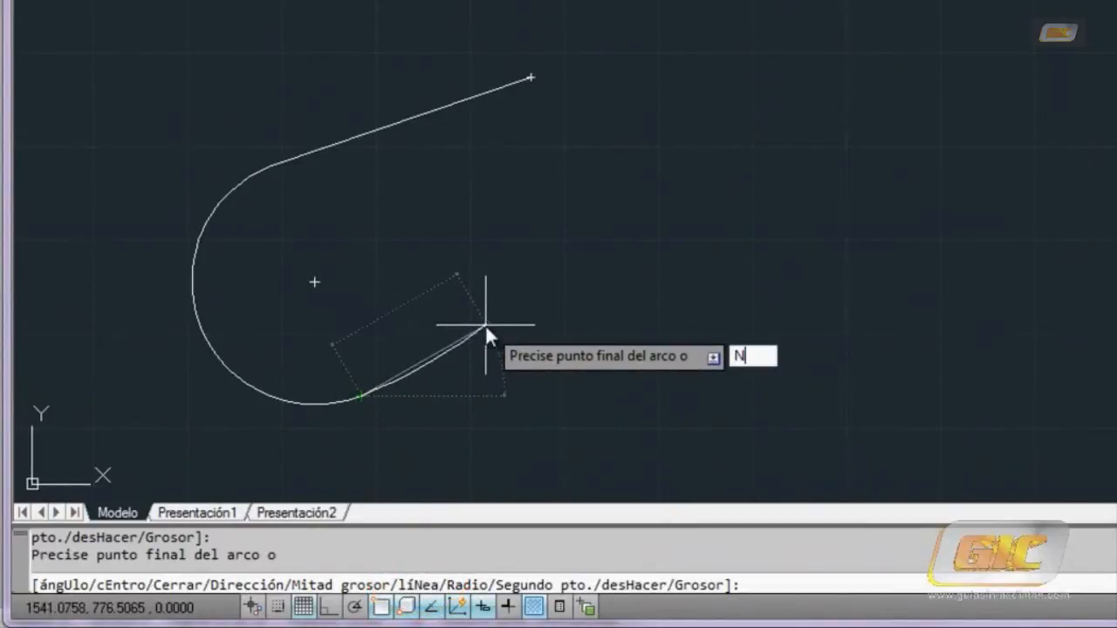
key(Return)
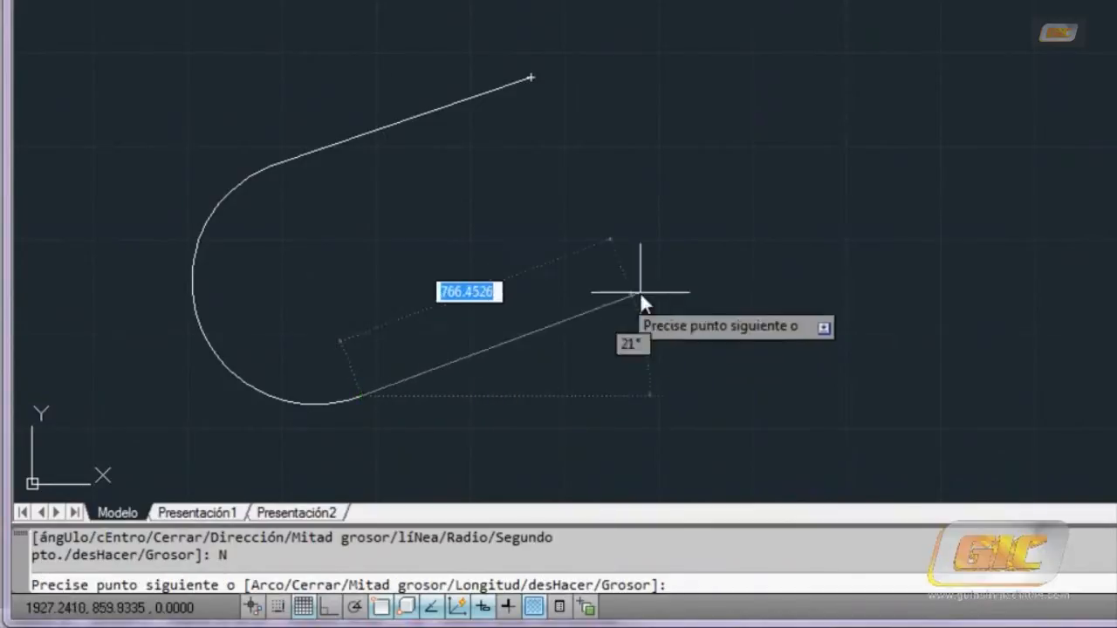
click(658, 365)
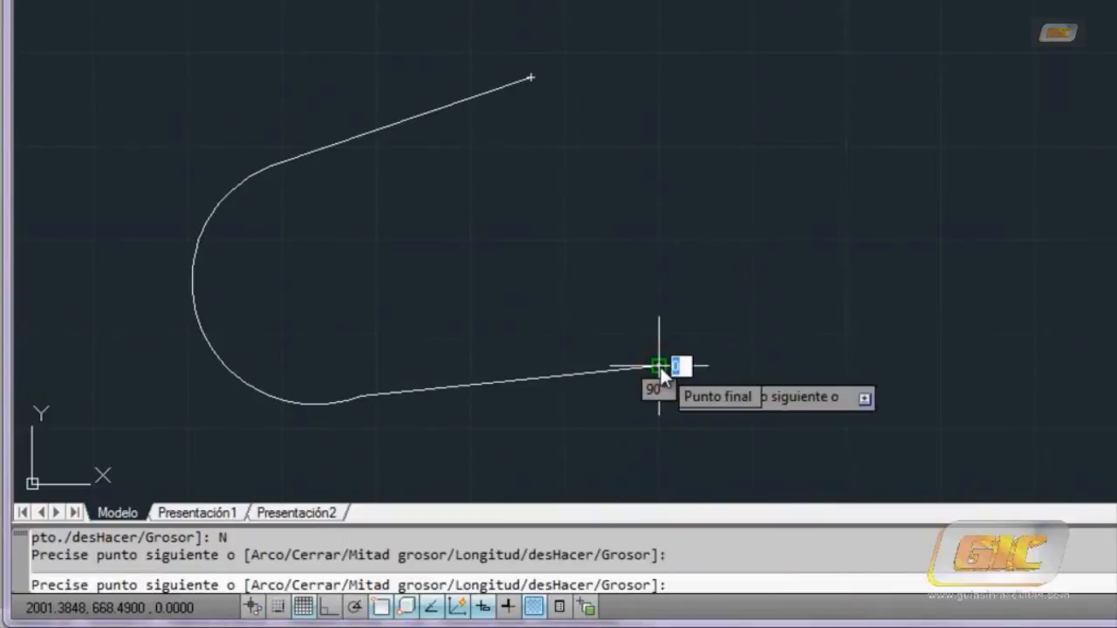
Step: Add a large arc to the polyline with the Arco and cEntro options, centred above and right of the segment's end and ending directly above that centre
text(A)
key(Return)
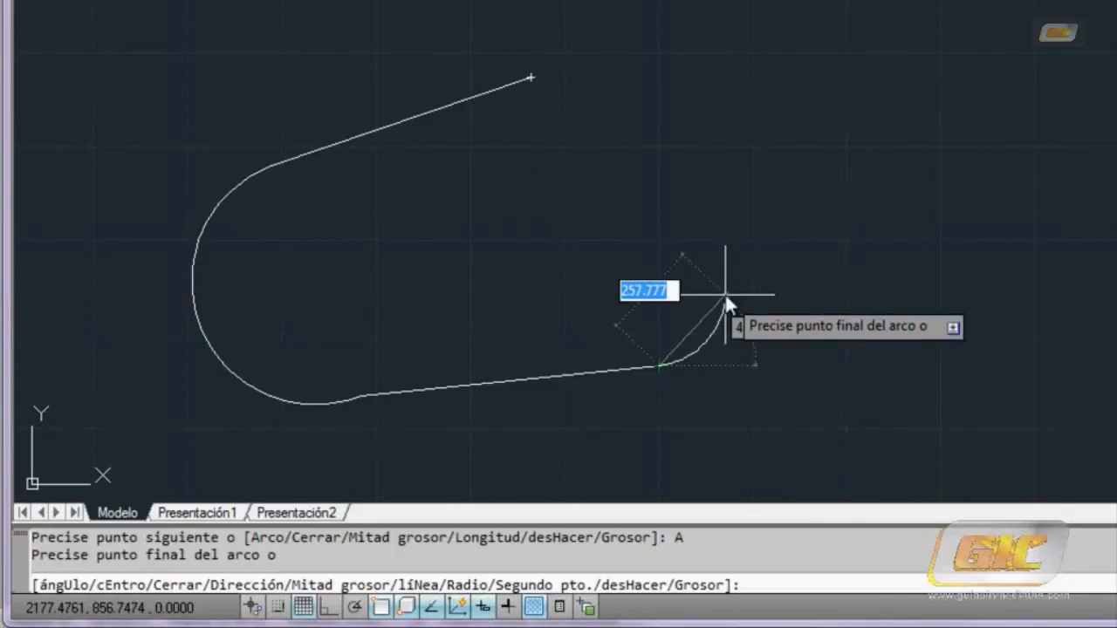
text(E)
key(Return)
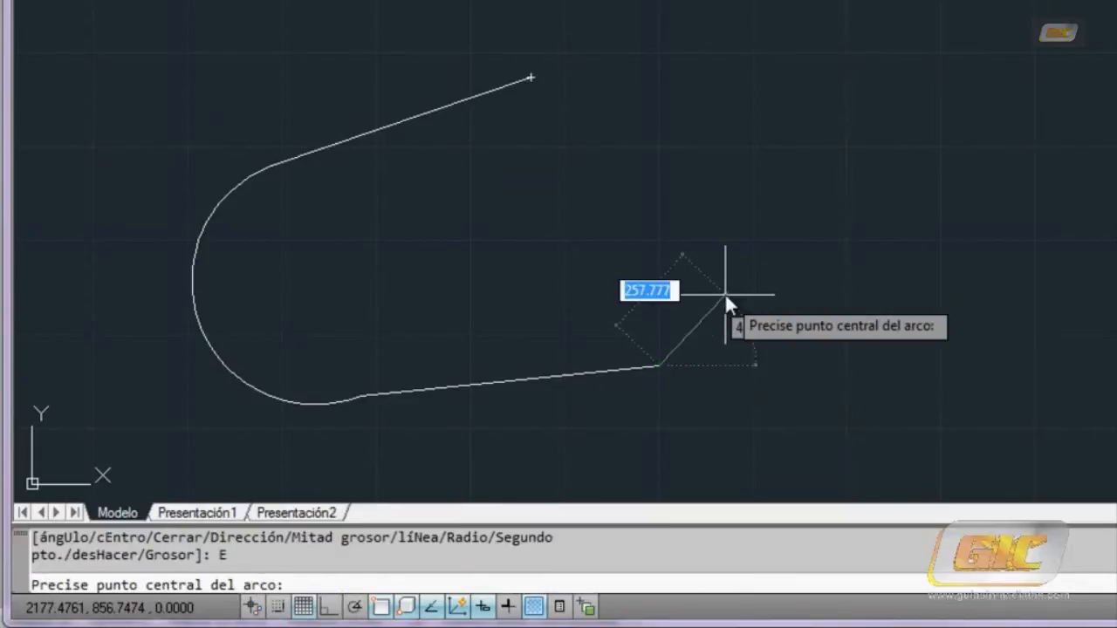
click(763, 199)
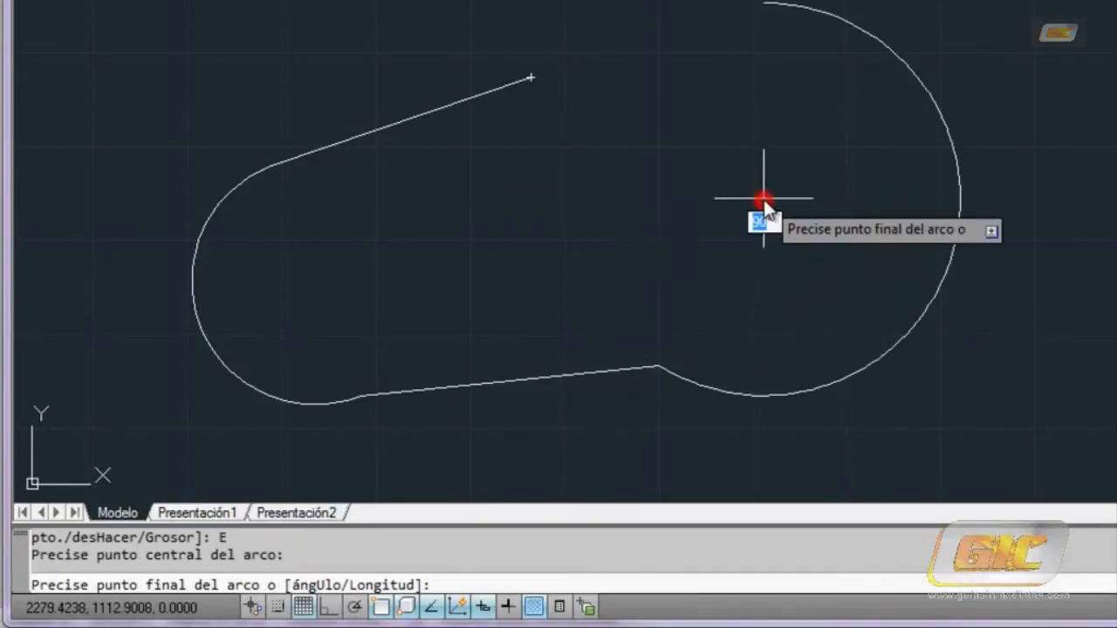
click(766, 78)
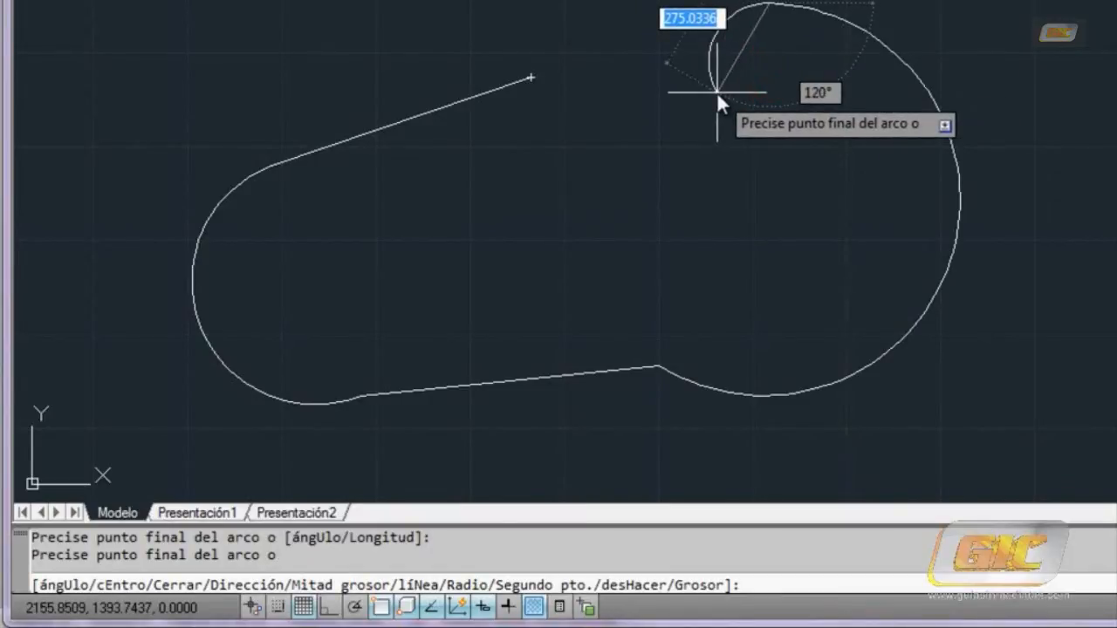
Step: Return the polyline to straight segments with the líNea option and close it back to its start point
text(N)
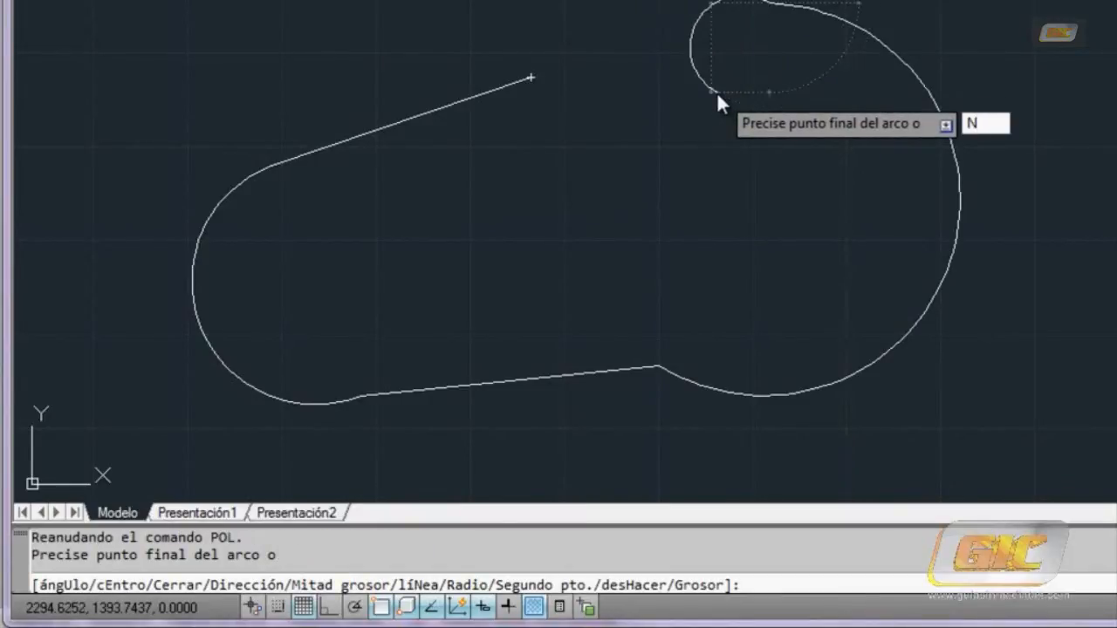
key(Return)
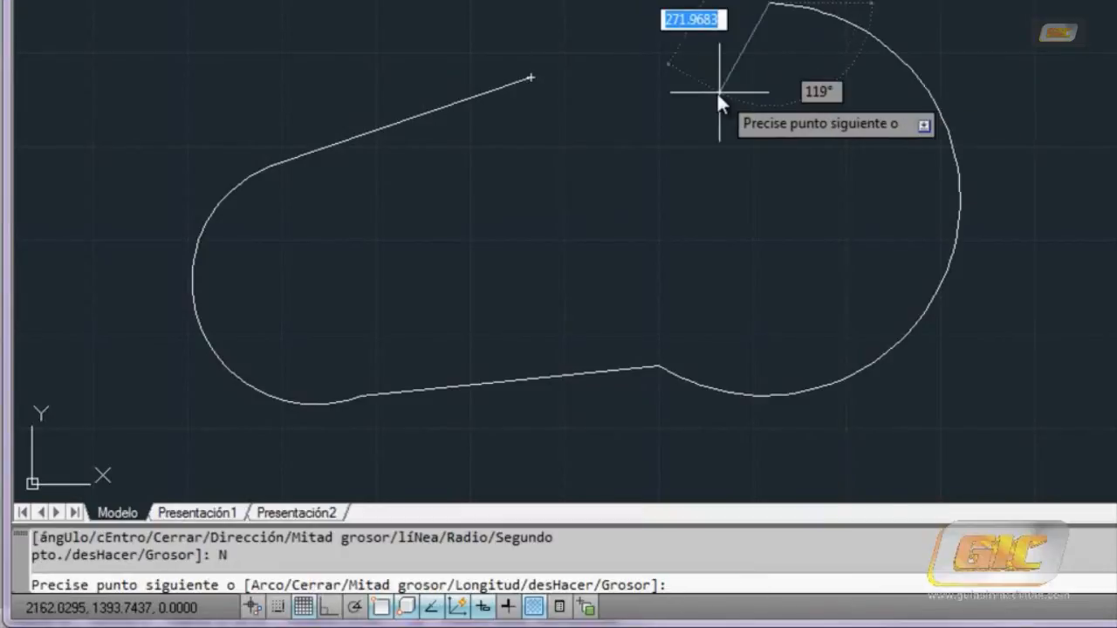
text(C)
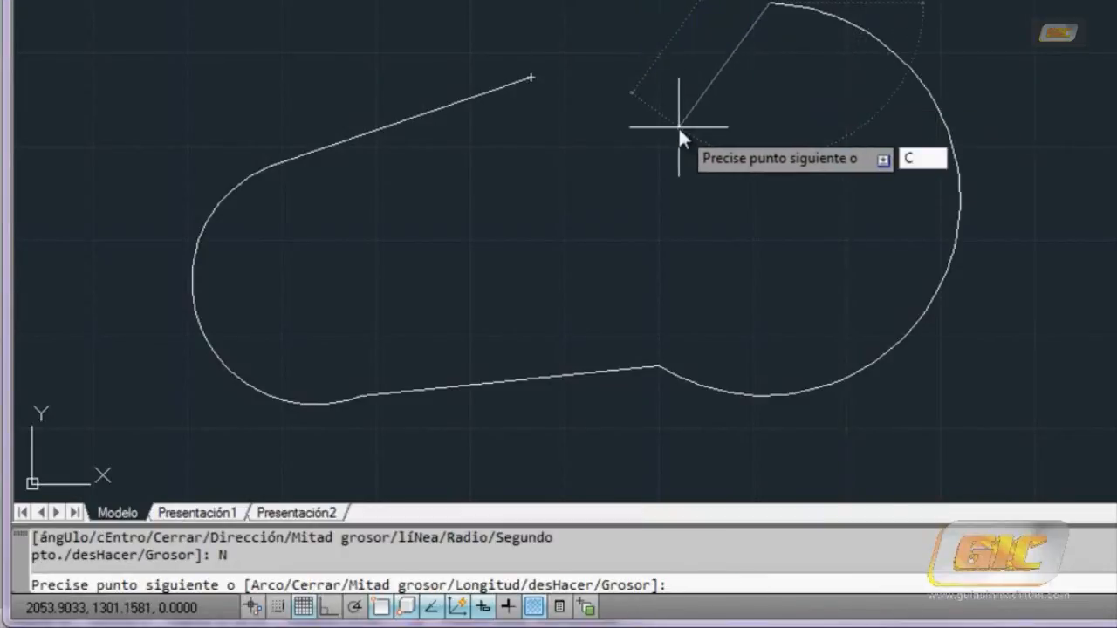
key(Return)
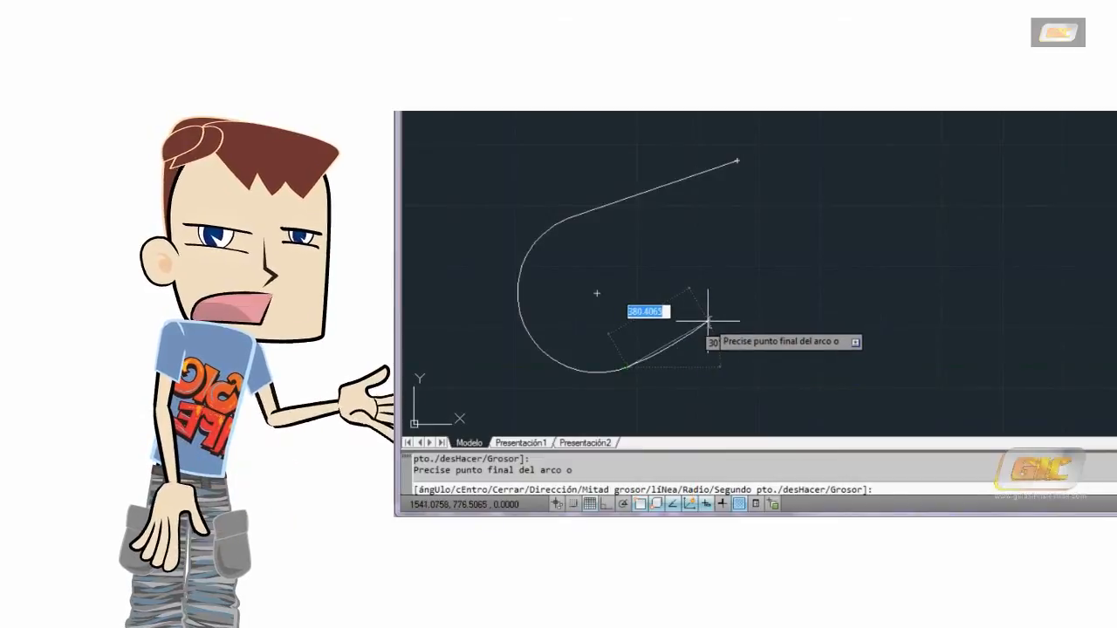
Step: Change from arc to straight segments with líNea and extend the open polyline to the right with a nearly horizontal segment
text(N)
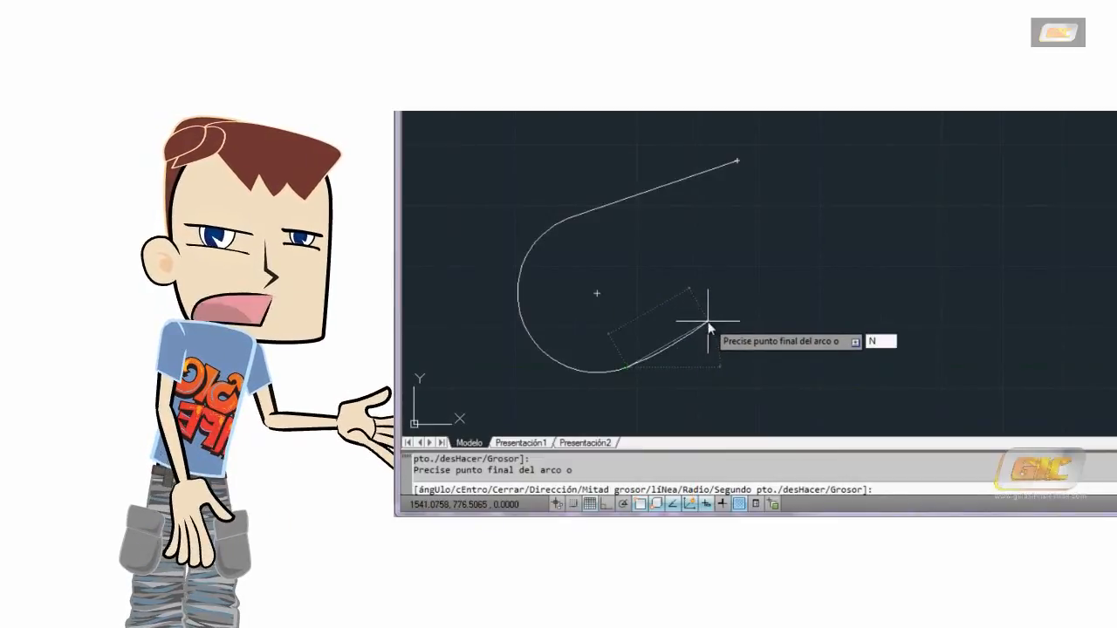
key(Return)
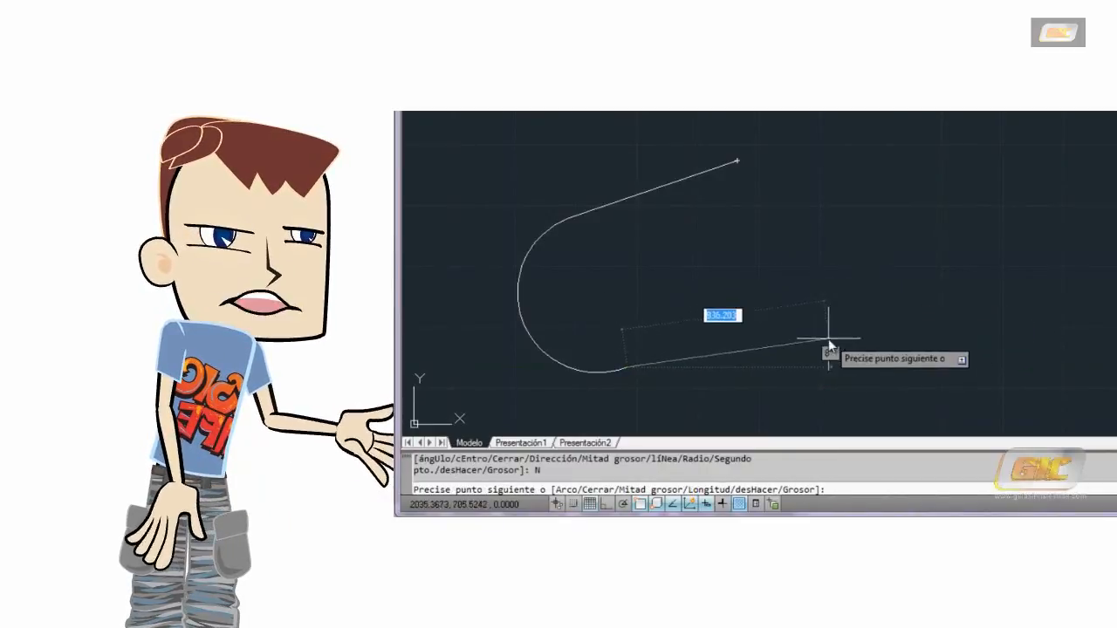
click(819, 349)
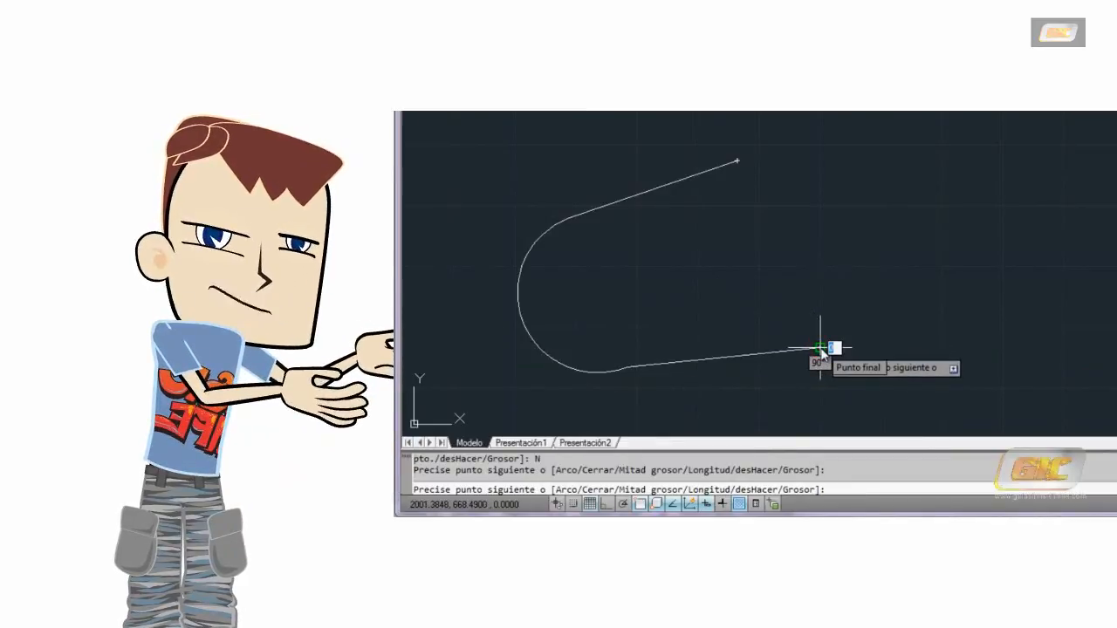
Step: Continue the polyline with an arc defined by its centre, using Arco and cEntro, and end it straight above the centre point
text(A)
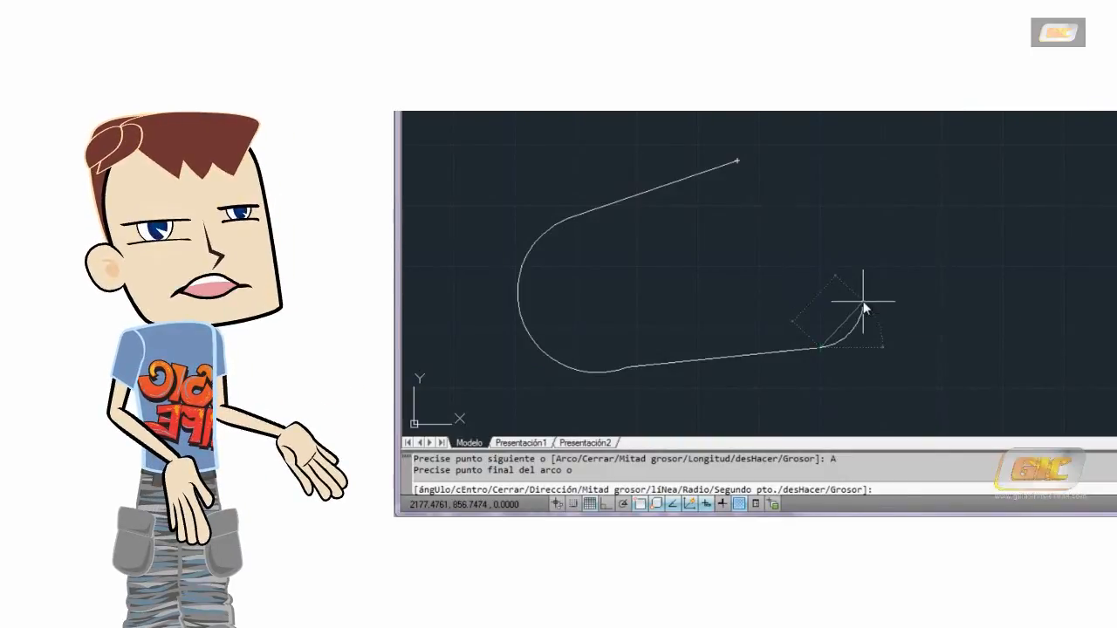
text(E)
key(Return)
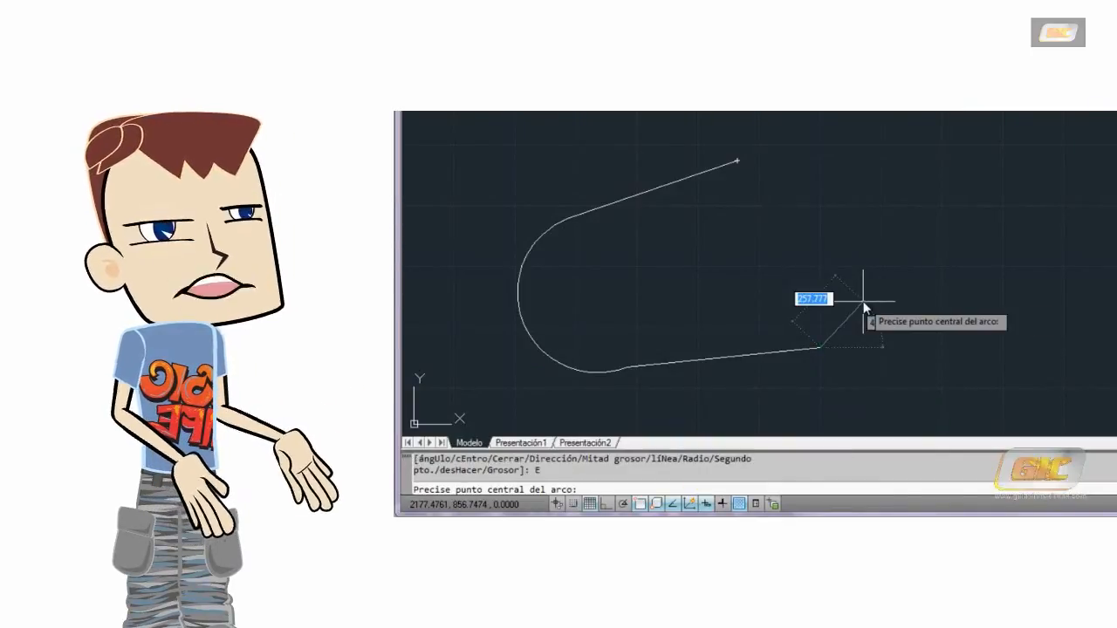
click(888, 240)
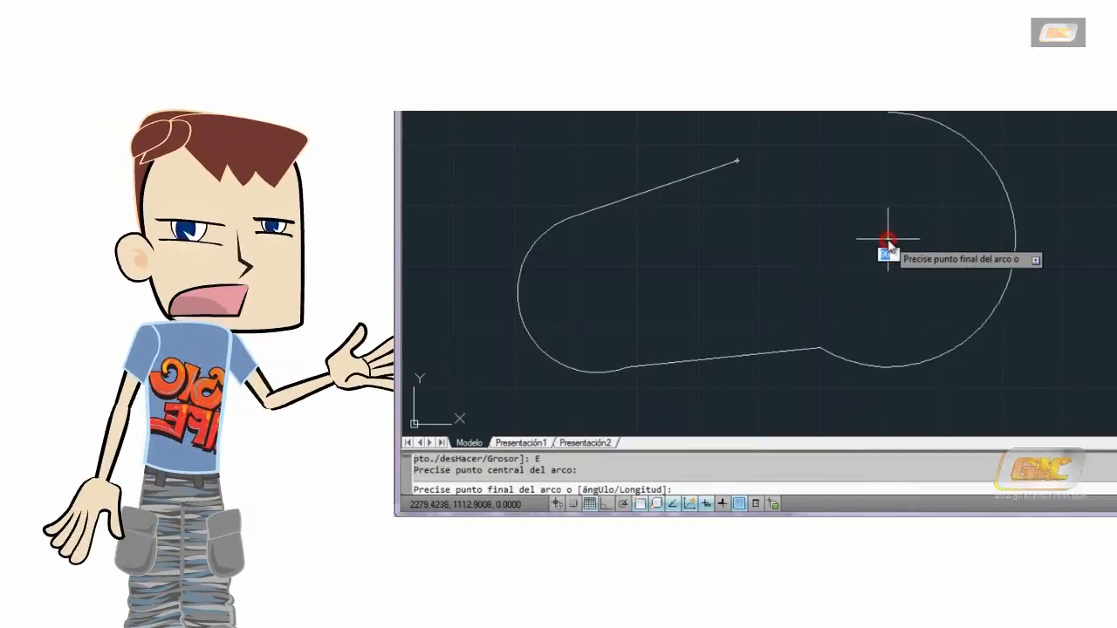
click(891, 169)
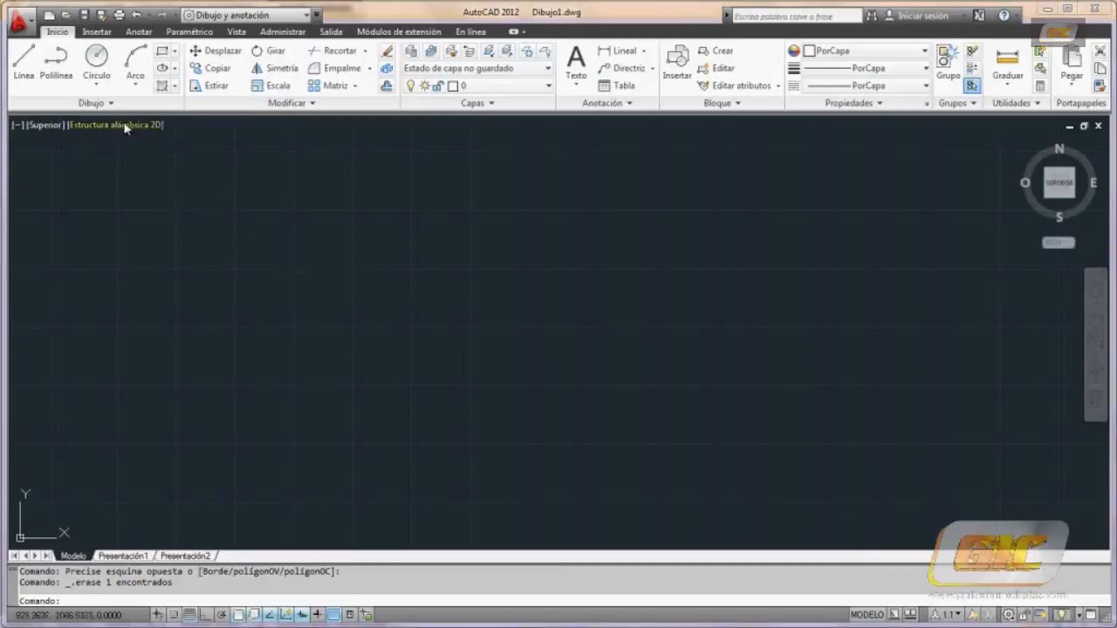
Step: Start a polyline with Grosor set to 1 initial and 40 final, and draw a short, nearly horizontal tapered segment to the right as an arrowhead
click(56, 59)
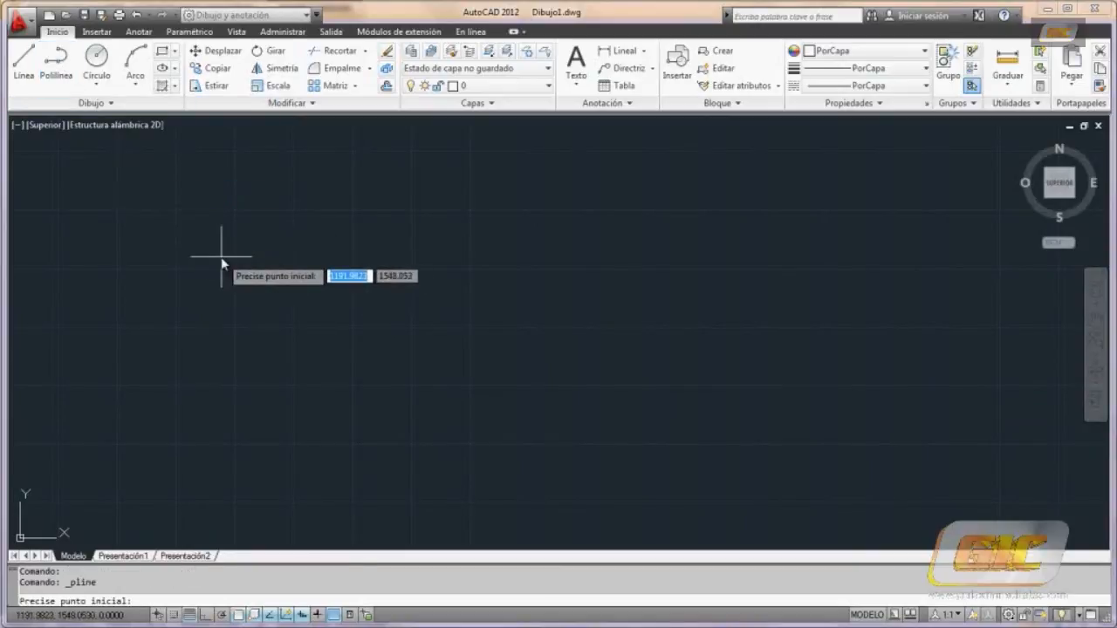
click(187, 346)
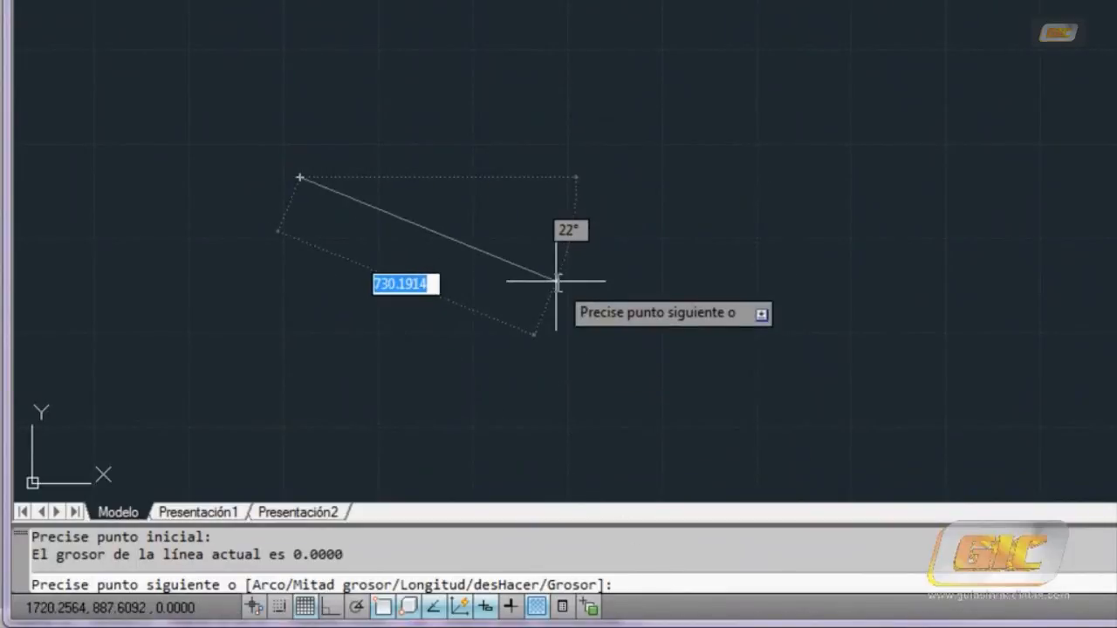
text(G)
key(Return)
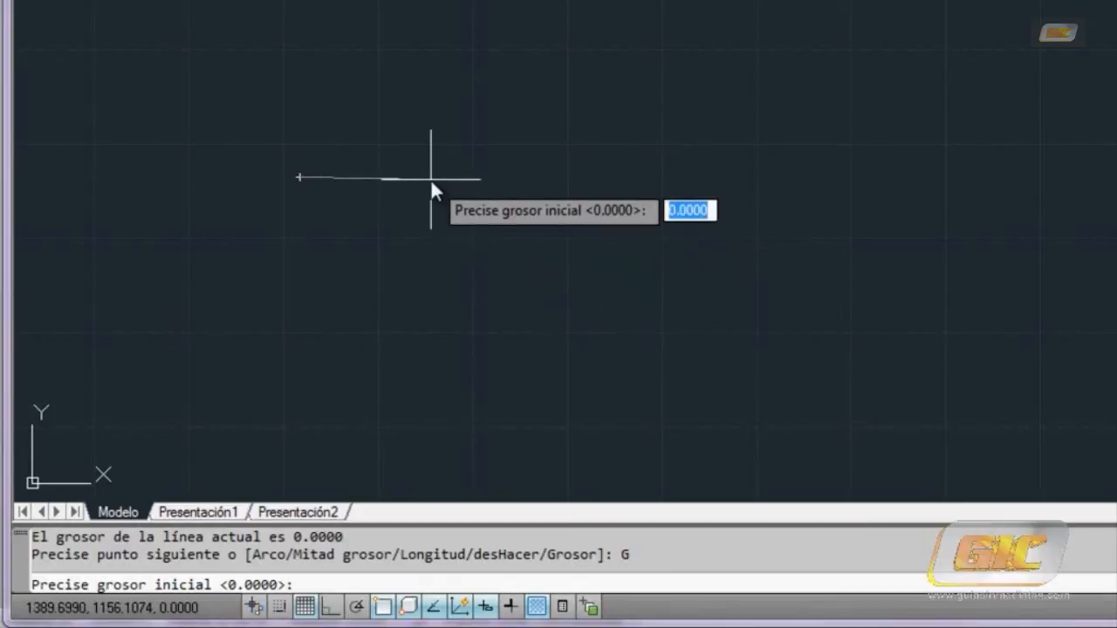
text(1)
key(Return)
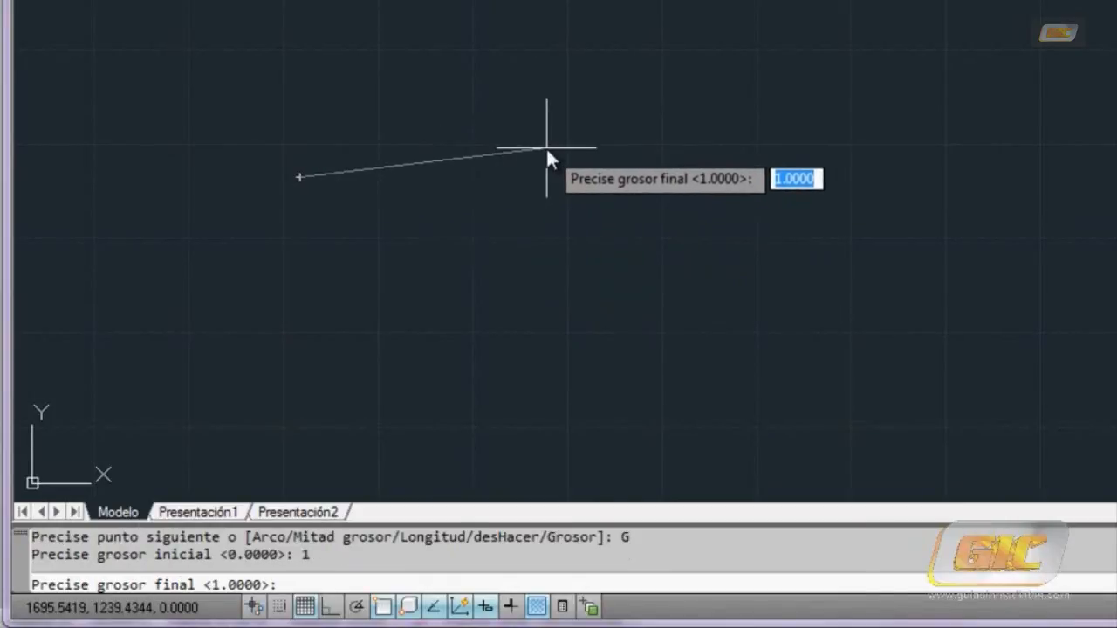
text(40)
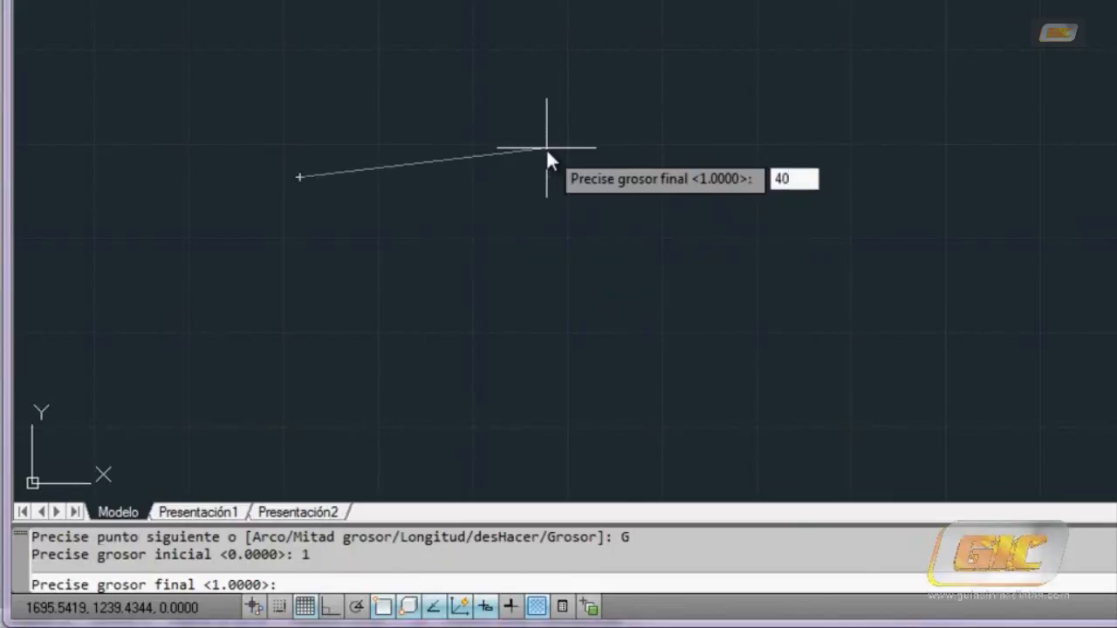
key(Return)
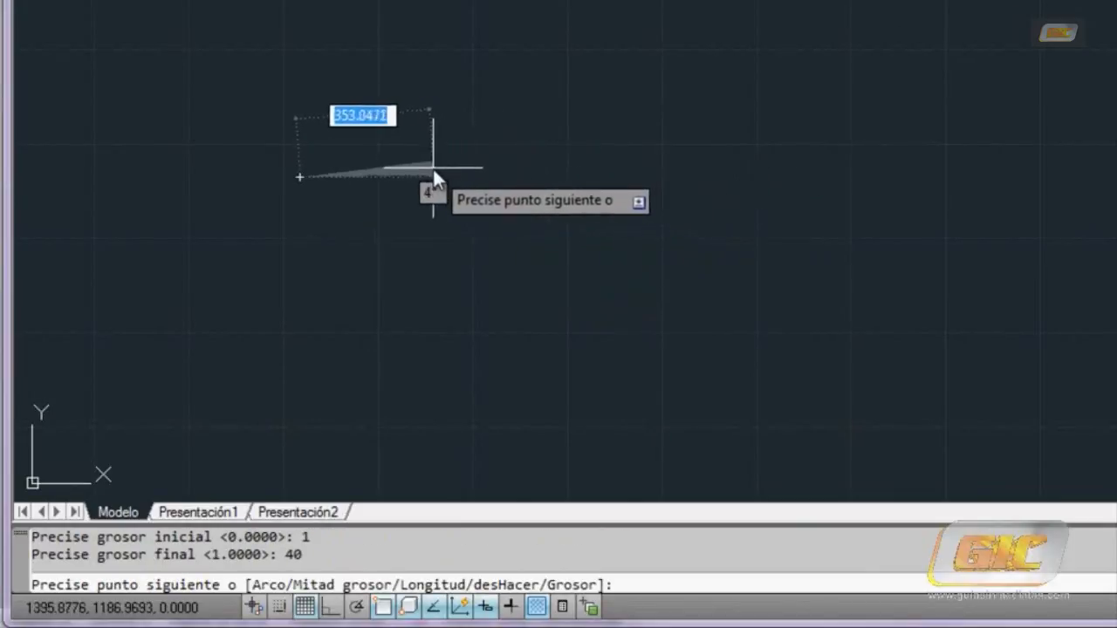
click(455, 171)
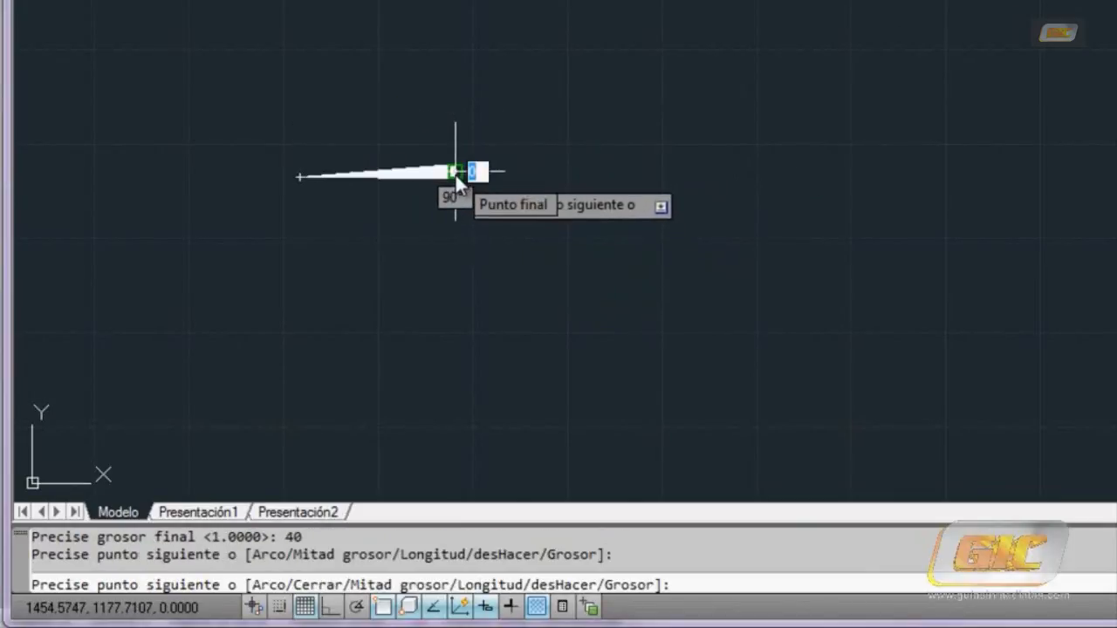
Step: Set the Grosor to 5 at both ends, extend the arrow with a longer horizontal shaft to the right, and finish the polyline
text(G)
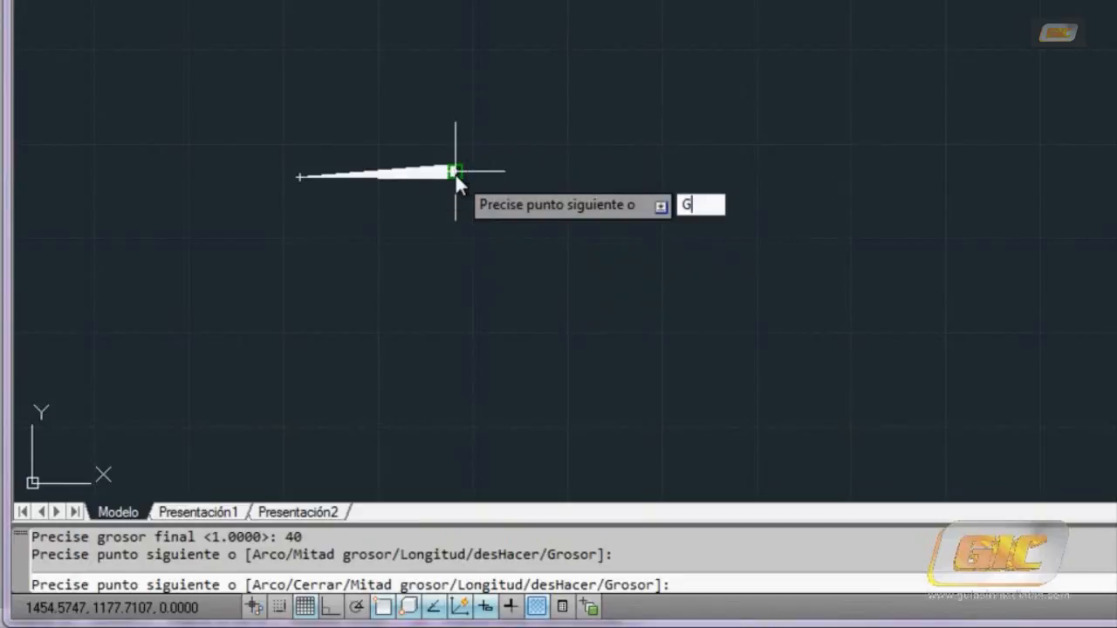
key(Return)
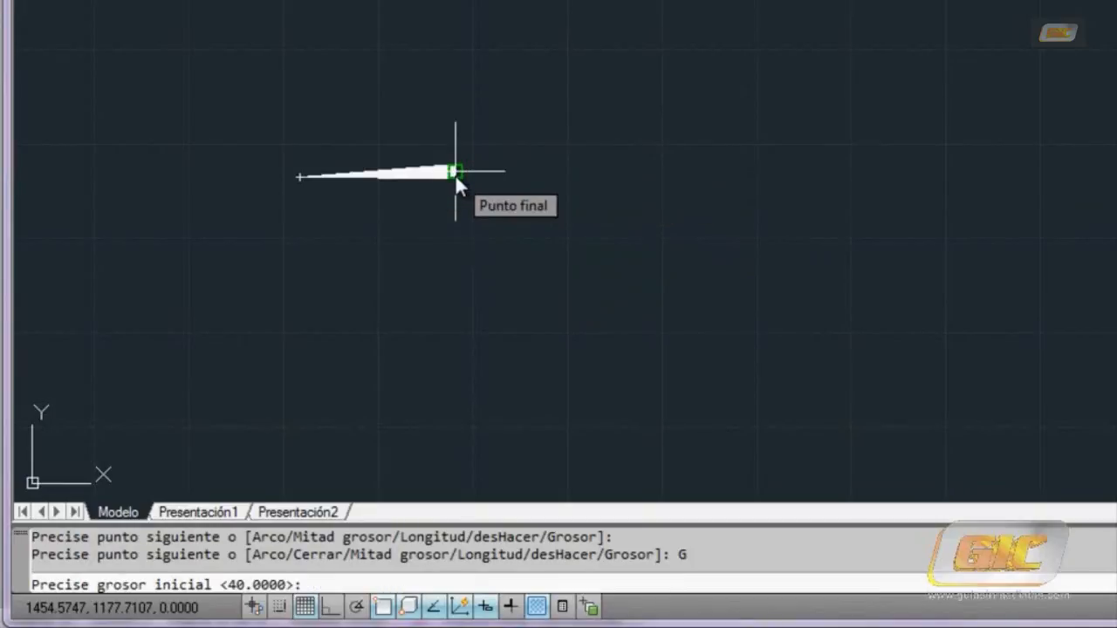
text(5)
key(Return)
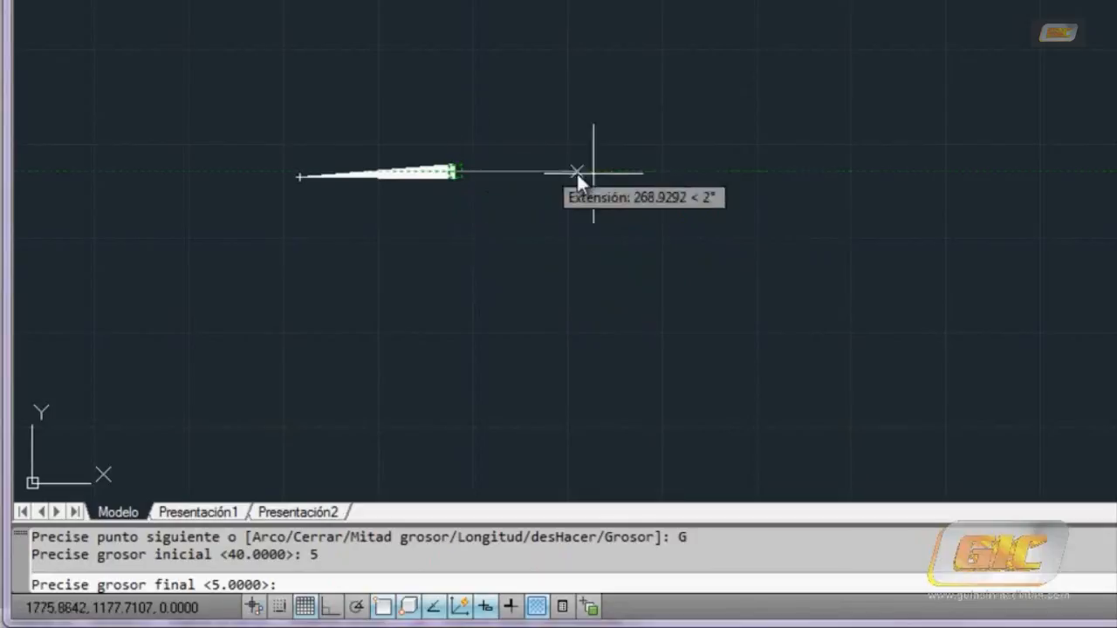
key(Return)
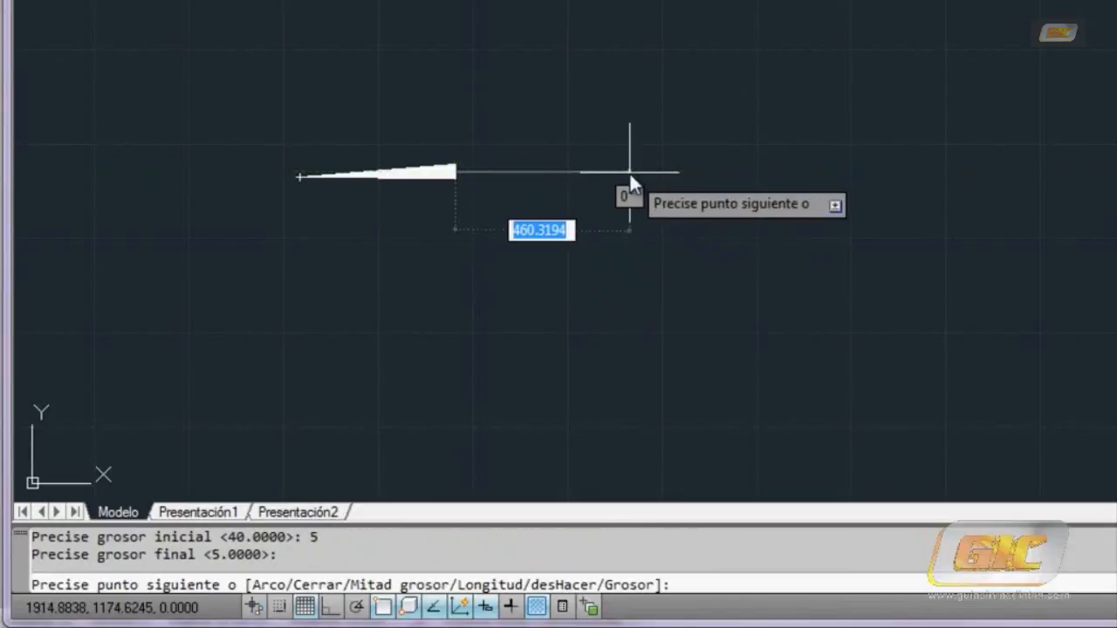
click(693, 170)
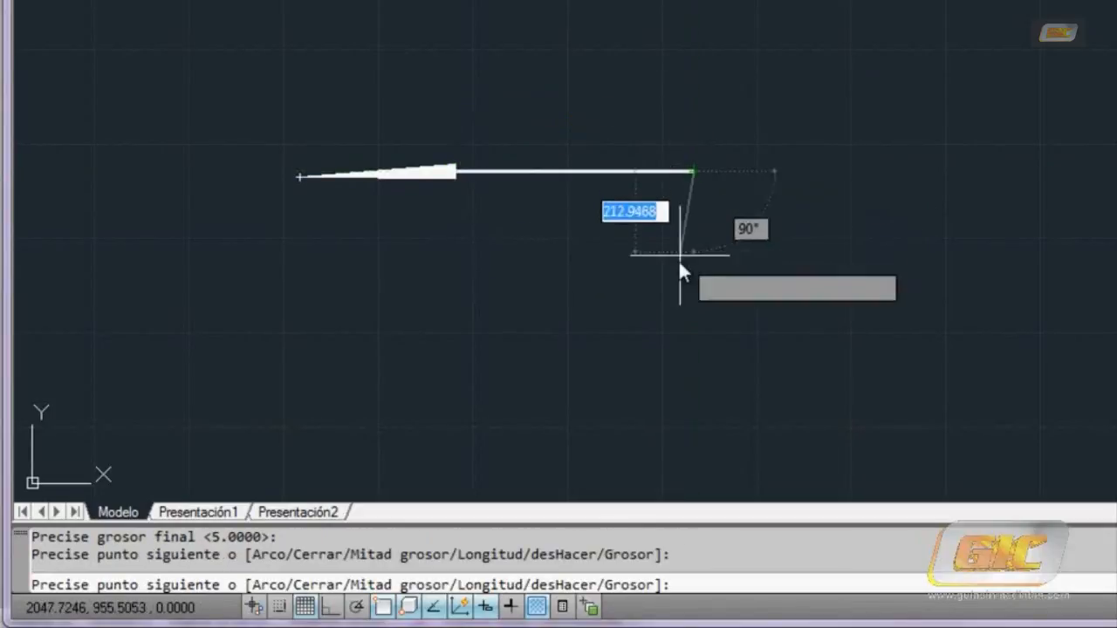
right_click(704, 254)
Step: Draw a separate arc polyline above and right of the arrow, using Arco with Grosor 50 tapering to 5, curving up to the right
key(Return)
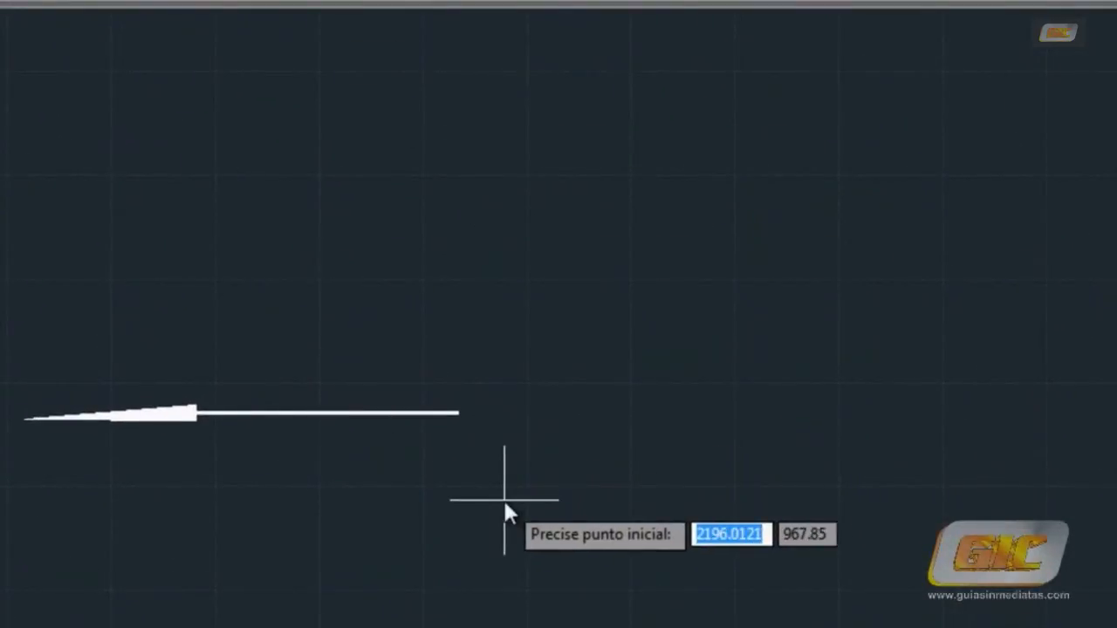
click(541, 257)
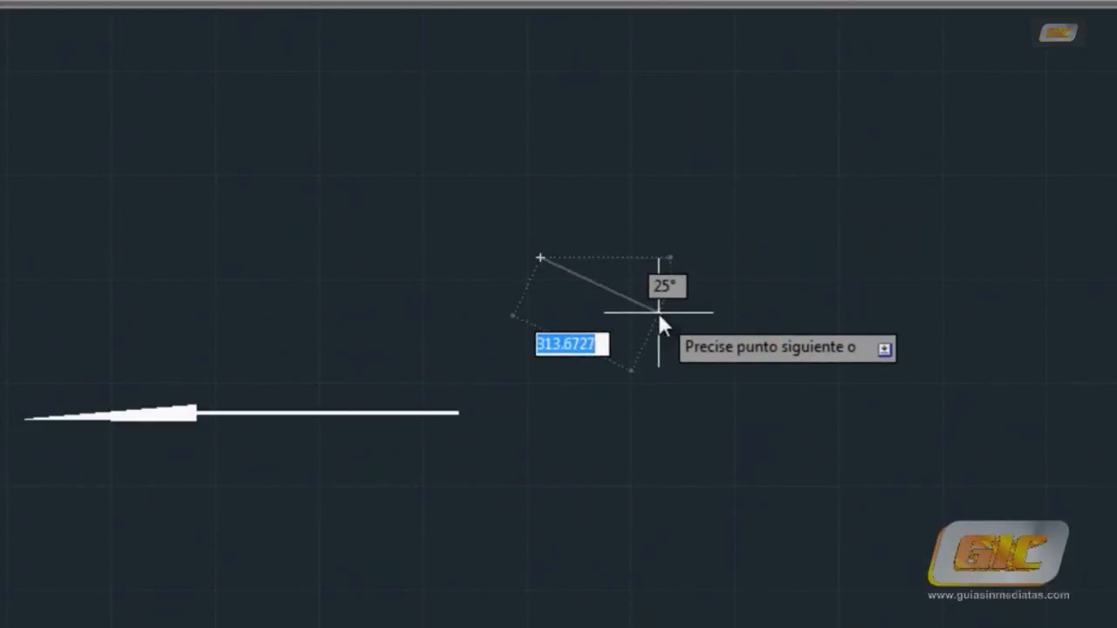
text(a)
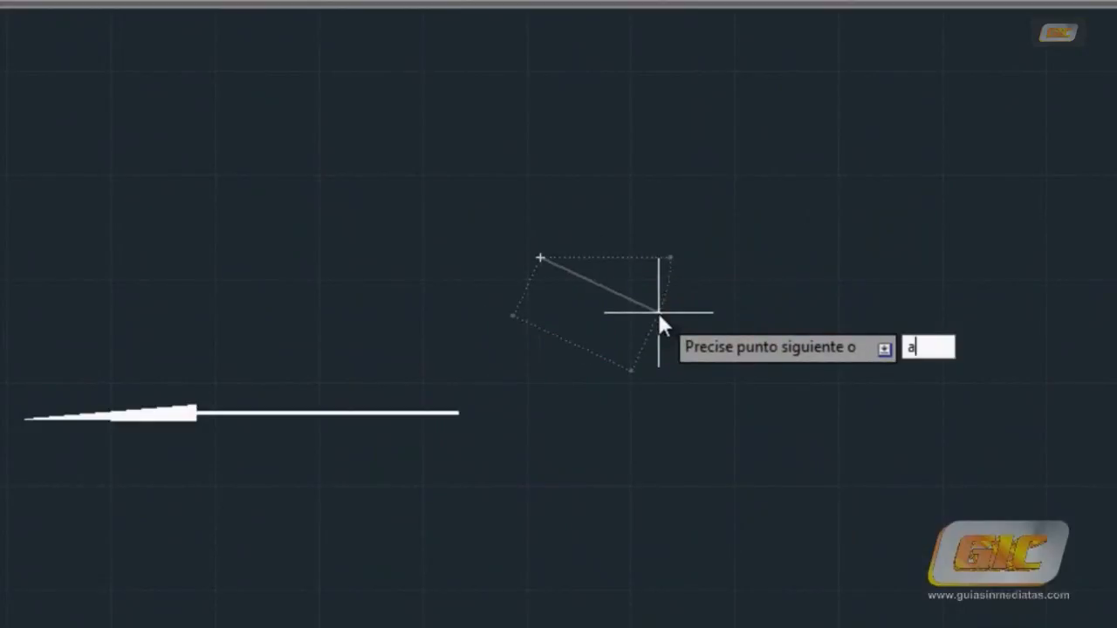
key(Return)
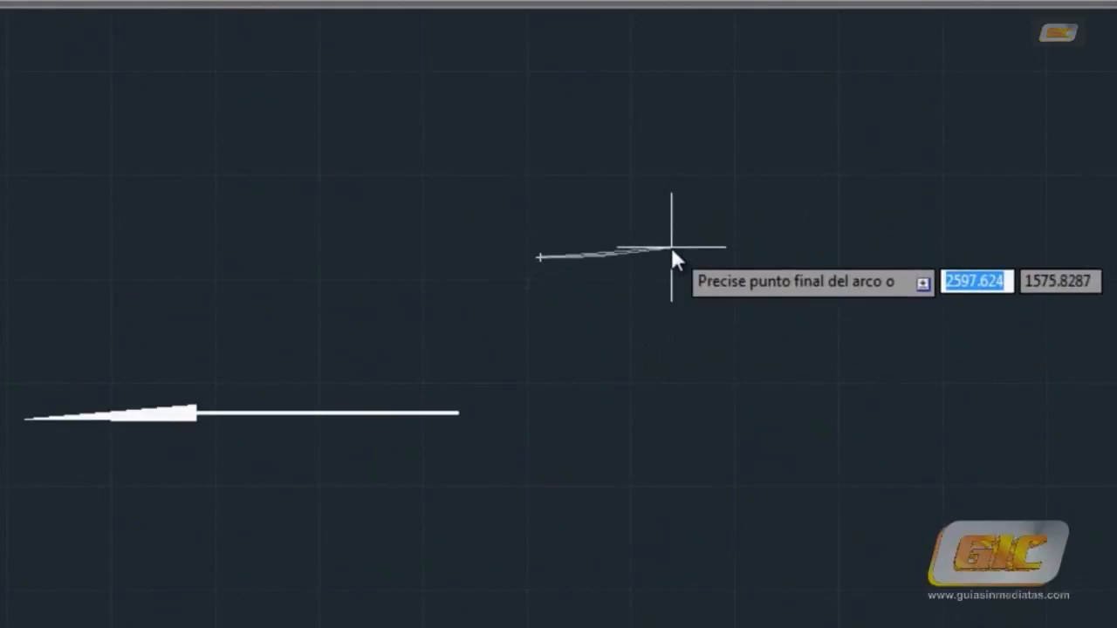
text(g)
key(Return)
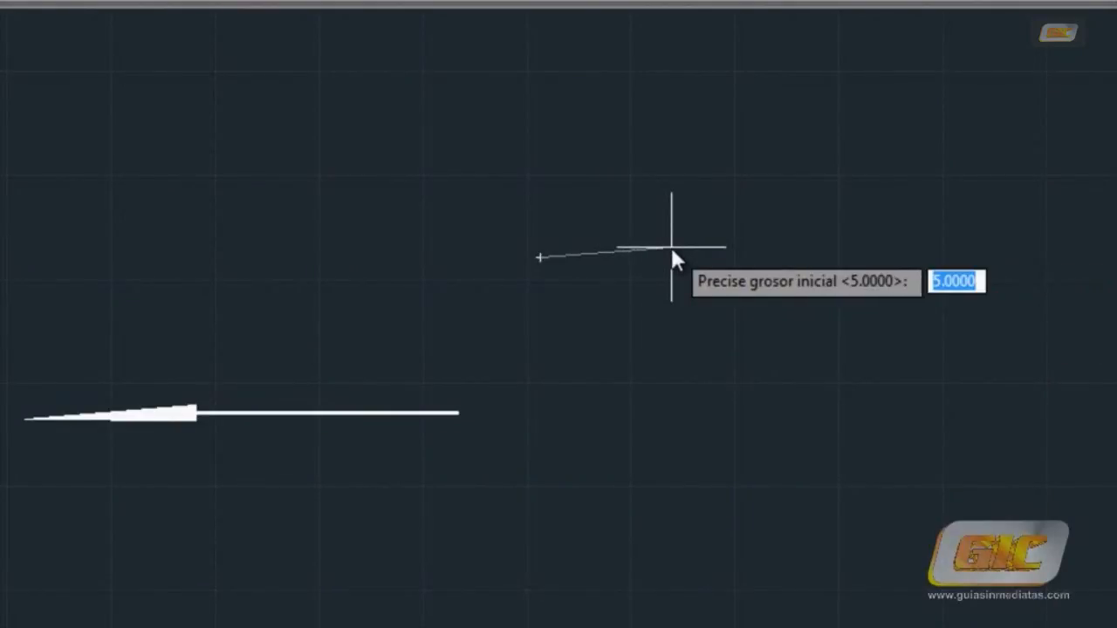
text(50)
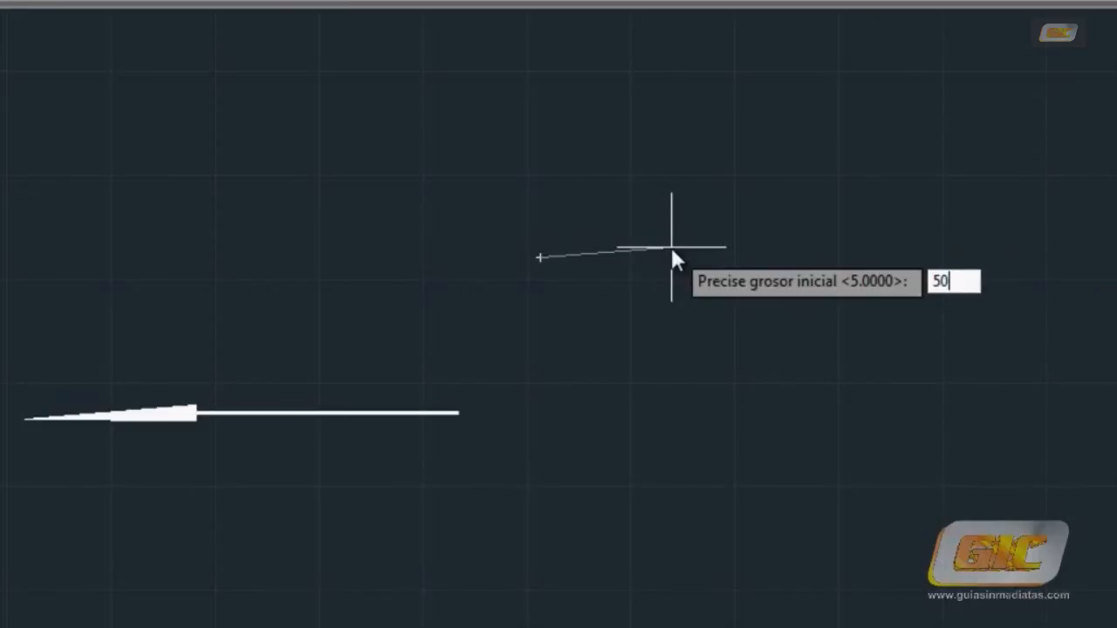
key(Return)
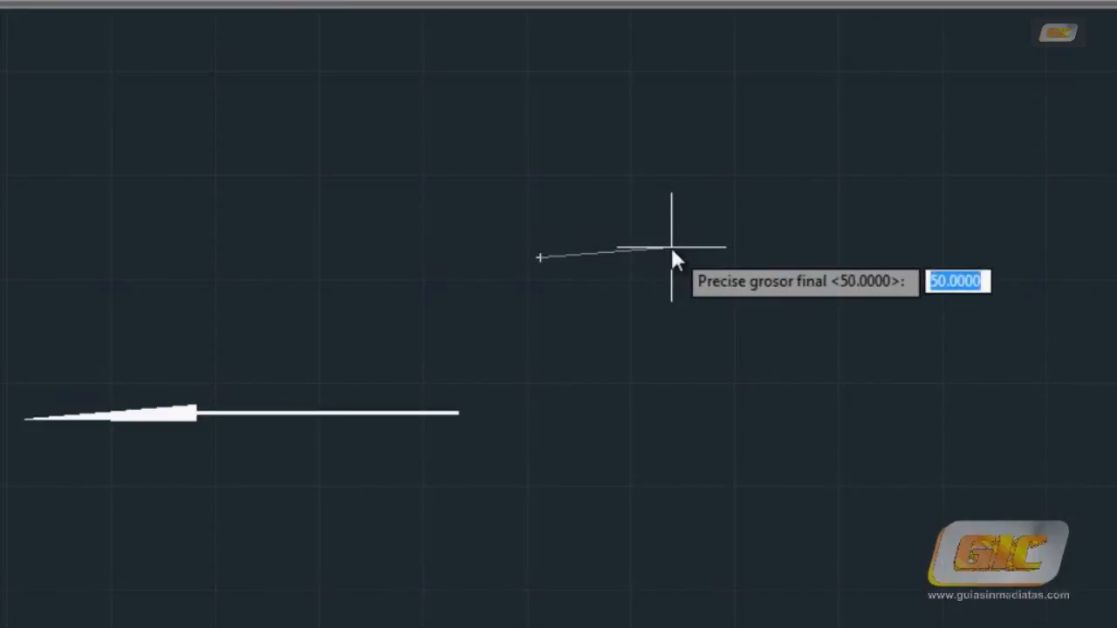
text(5)
key(Return)
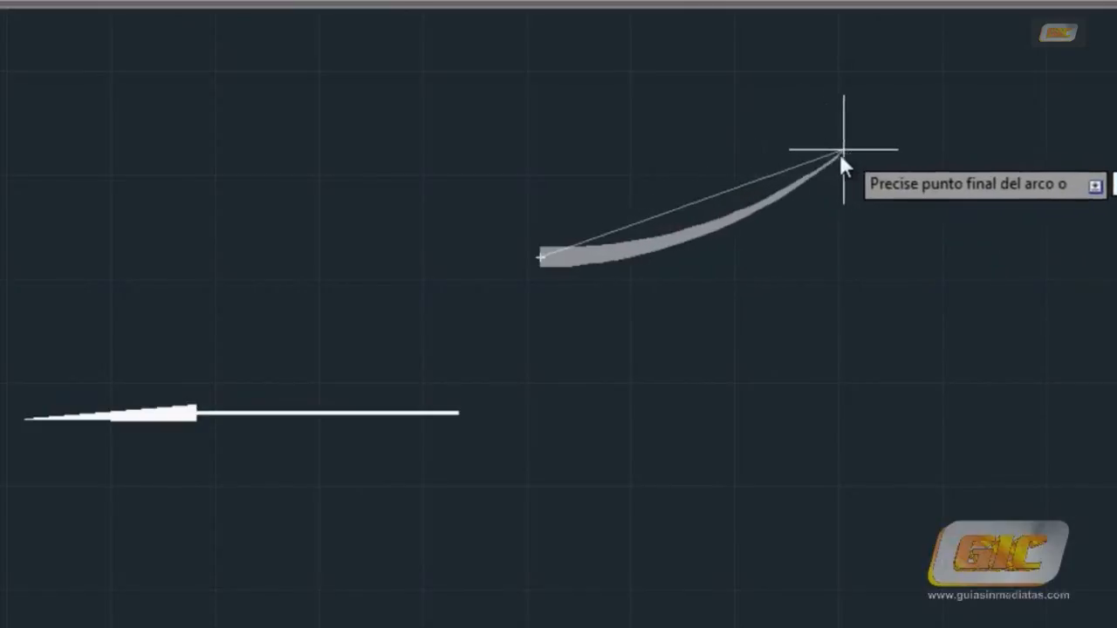
click(780, 175)
right_click(779, 176)
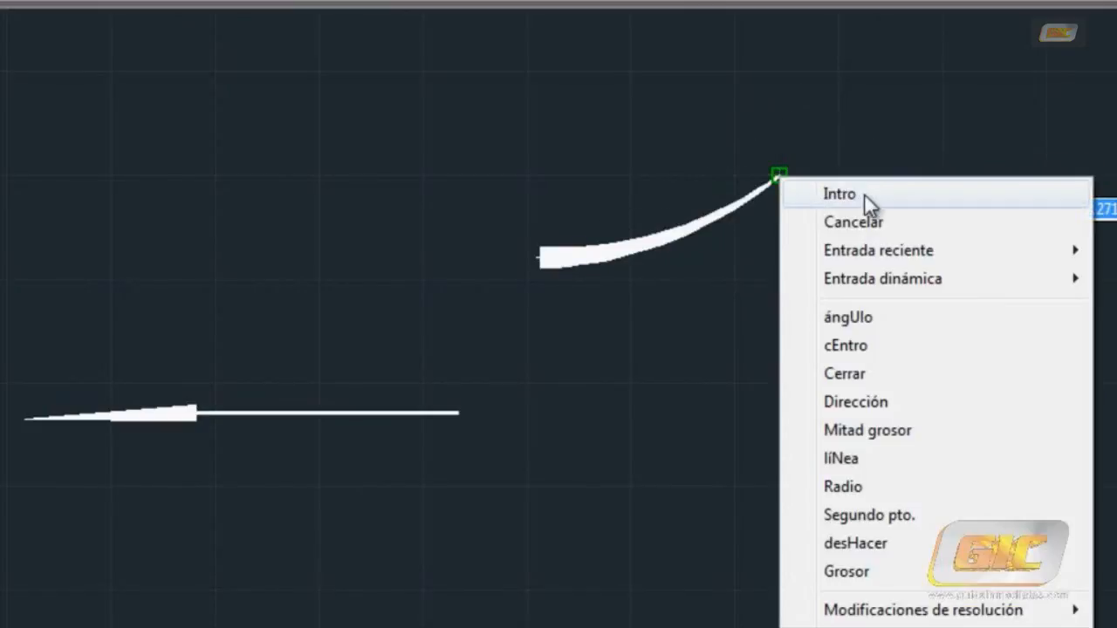
click(864, 197)
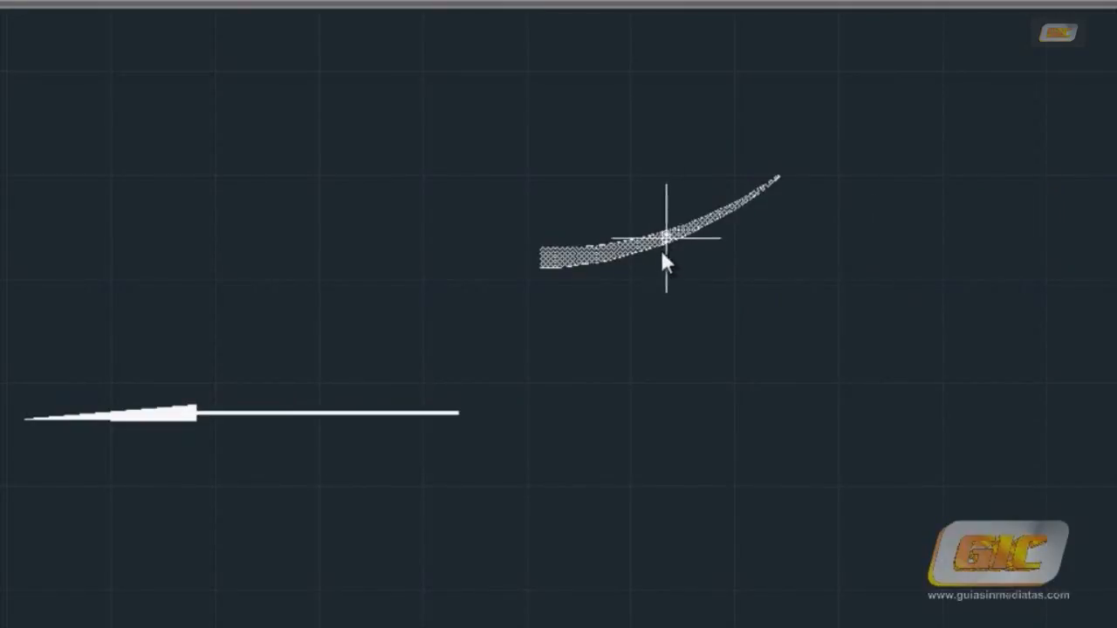
click(131, 418)
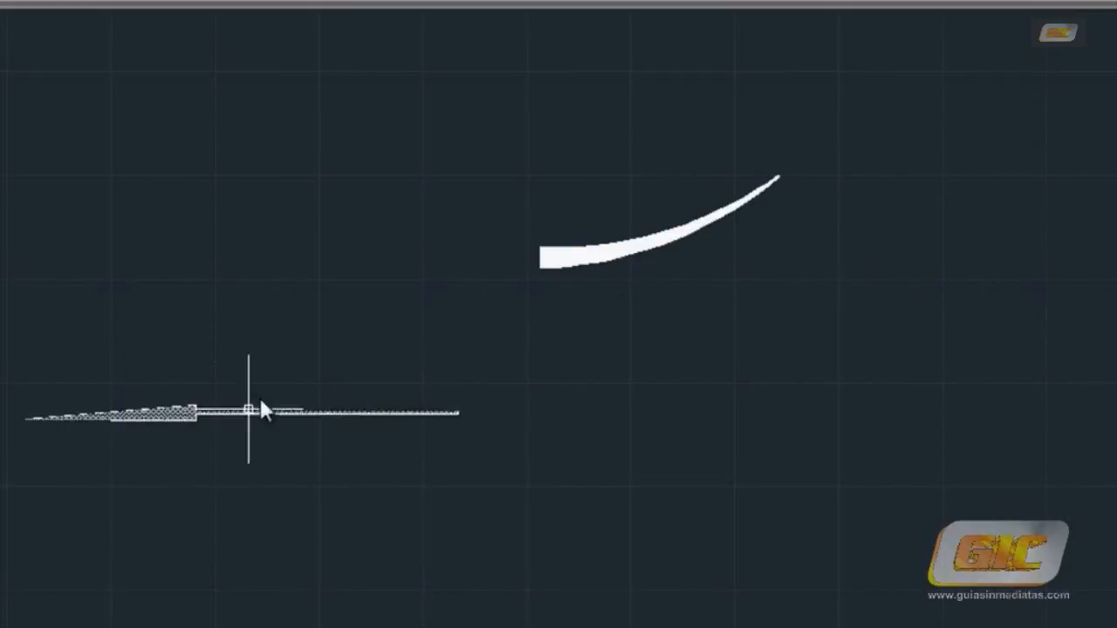